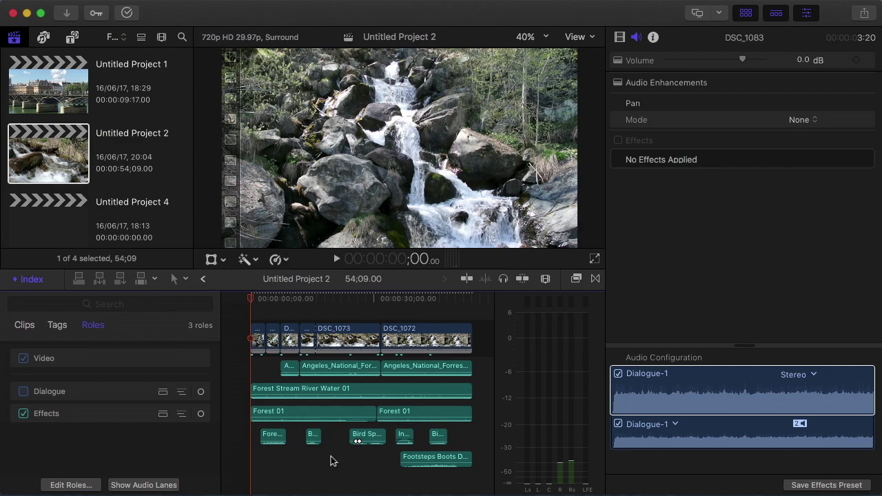
Enable the Dialogue role in place of Effects, play the project from the start, and return the playhead to the beginning
{"action": "left_click", "coordinate": [24, 414]}
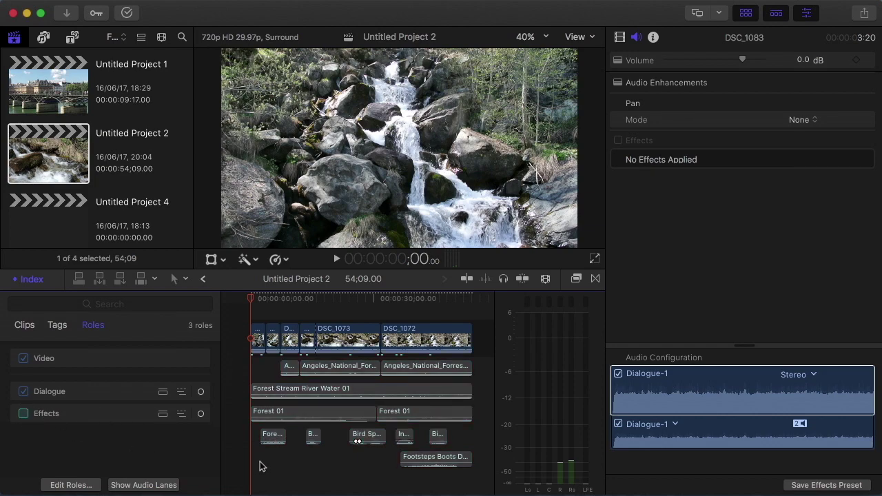
{"action": "key", "text": "space"}
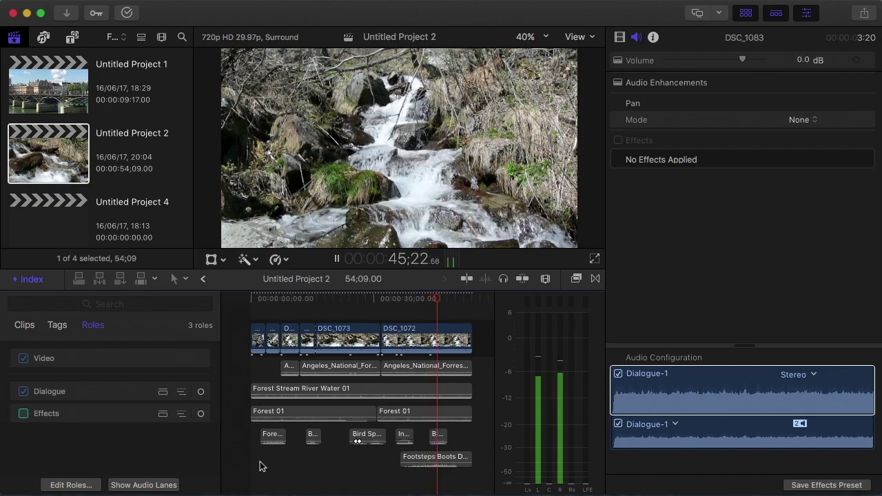
{"action": "key", "text": "space"}
{"action": "key", "text": "Home"}
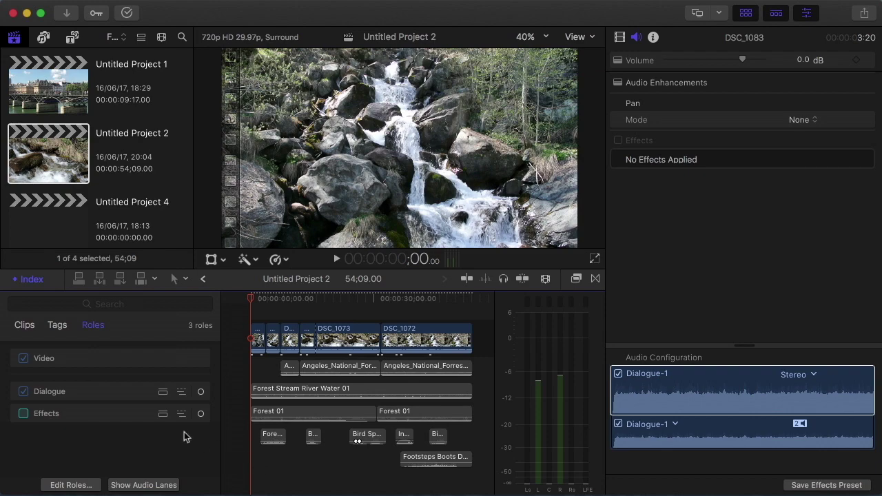
Enable the Effects role in place of Dialogue, play the whole project, and return the playhead to the beginning
{"action": "left_click", "coordinate": [24, 413]}
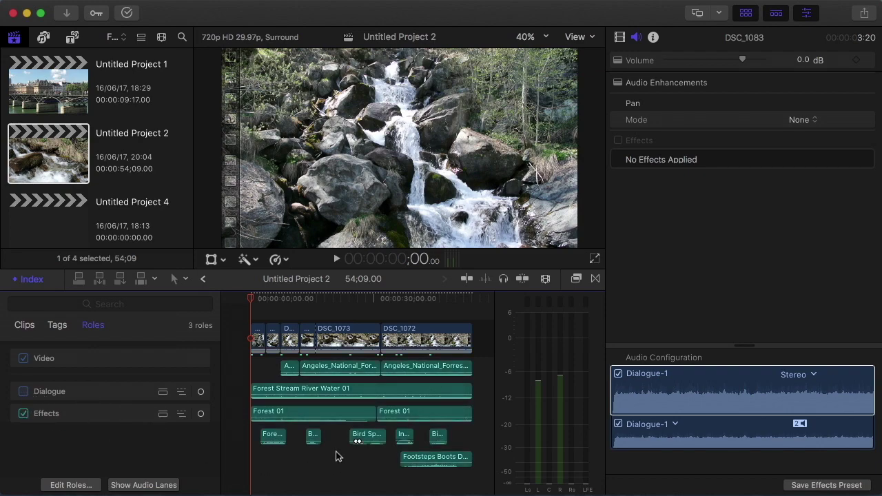
{"action": "key", "text": "space"}
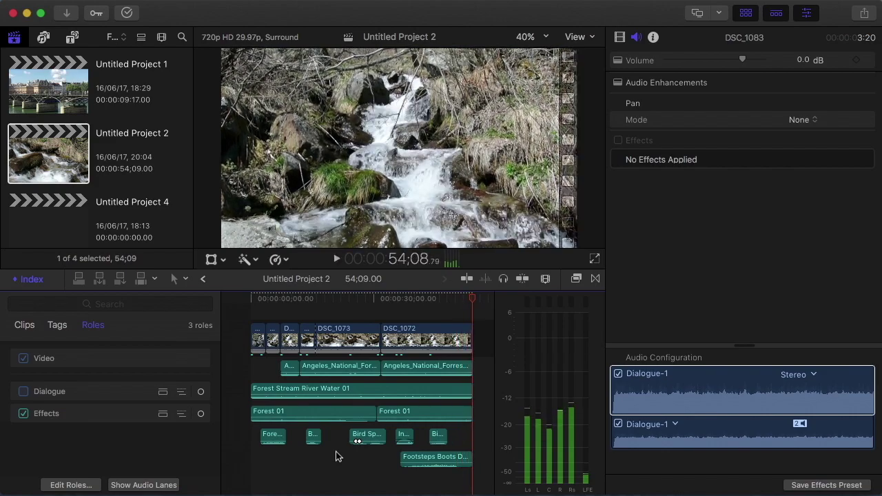
{"action": "key", "text": "Home"}
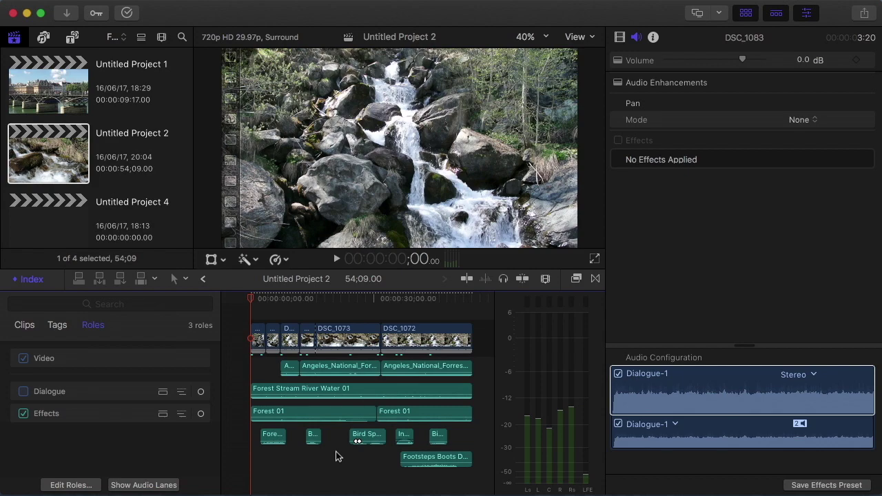
Solo the Forest Stream River Water 01 clip, listen to it from the start, and turn solo off again
{"action": "left_click", "coordinate": [287, 389]}
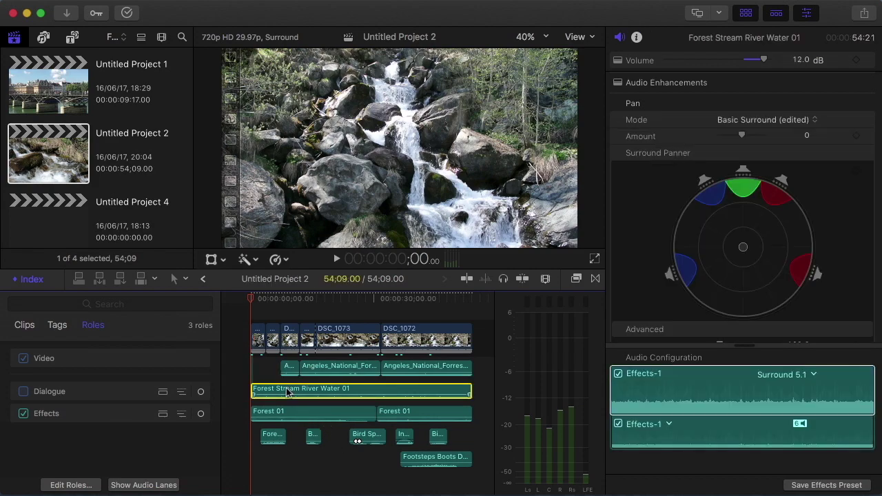
{"action": "left_click", "coordinate": [810, 384]}
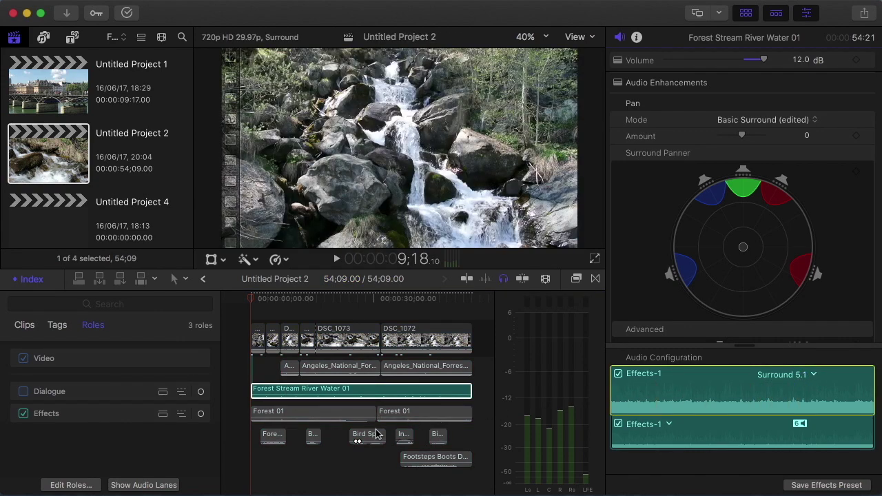
{"action": "key", "text": "space"}
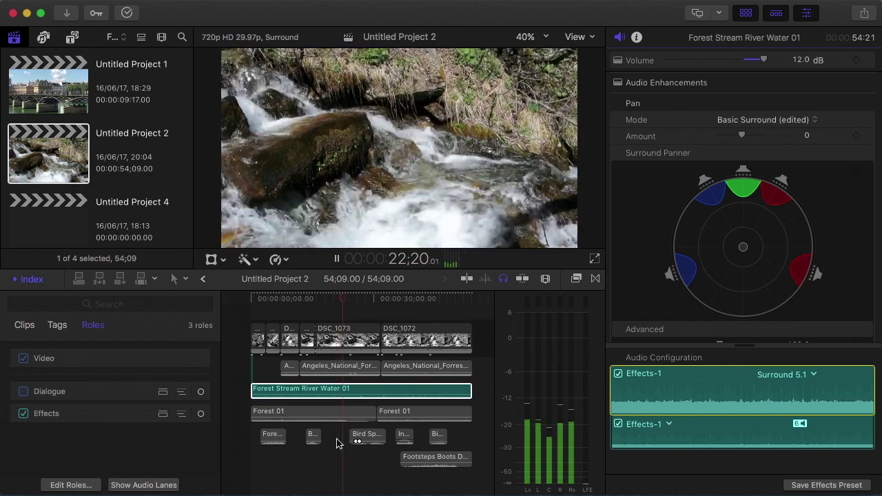
{"action": "key", "text": "space"}
{"action": "key", "text": "Home"}
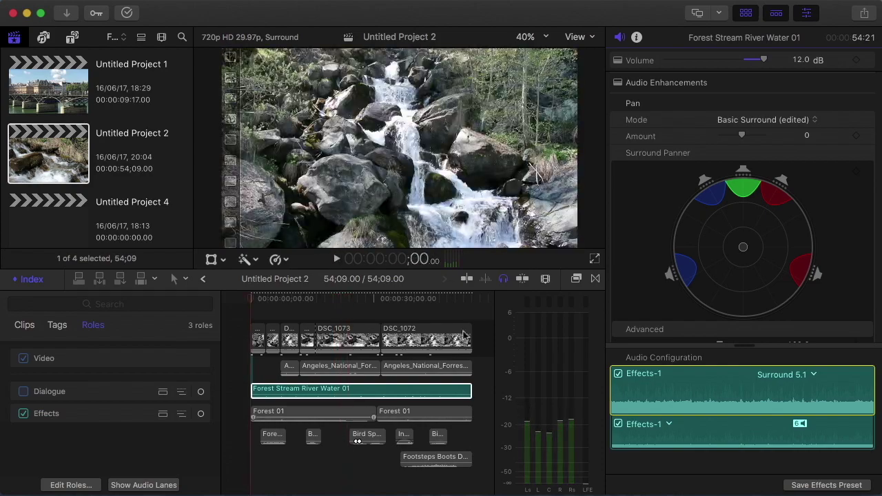
{"action": "left_click", "coordinate": [507, 277]}
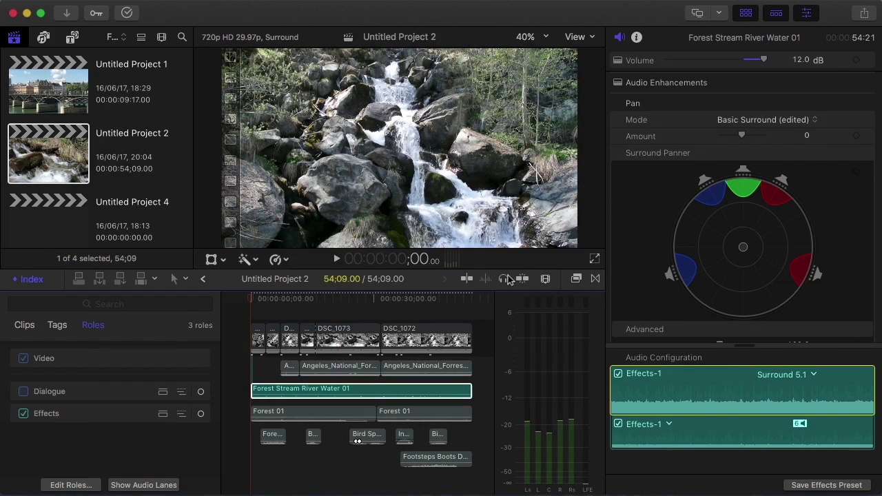
Solo the first Angeles_National_Forrest_Stream_5.1 clip and play it from about 5 seconds
{"action": "left_click_drag", "start_coordinate": [253, 301], "coordinate": [292, 301]}
{"action": "left_click", "coordinate": [292, 341]}
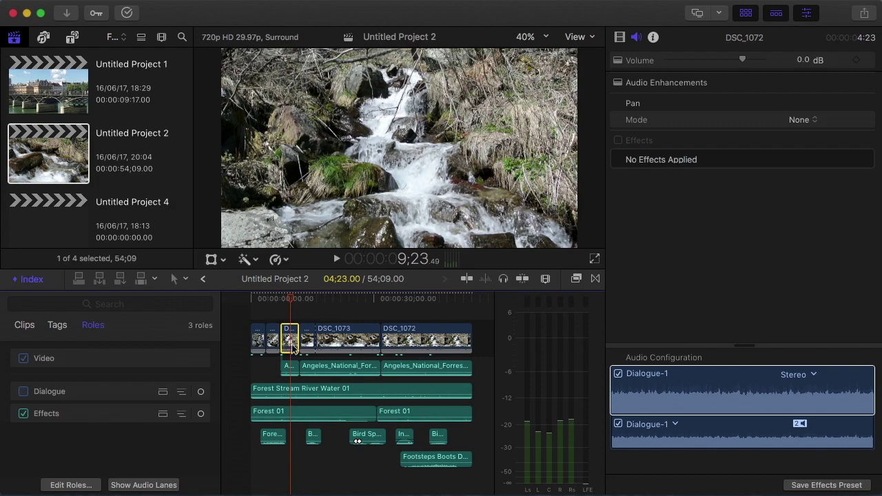
{"action": "left_click", "coordinate": [288, 368]}
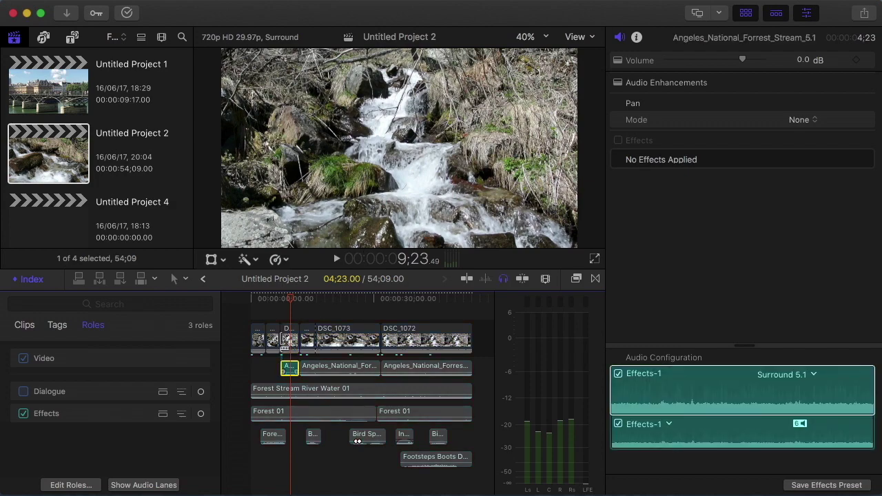
{"action": "left_click_drag", "start_coordinate": [278, 303], "coordinate": [273, 302]}
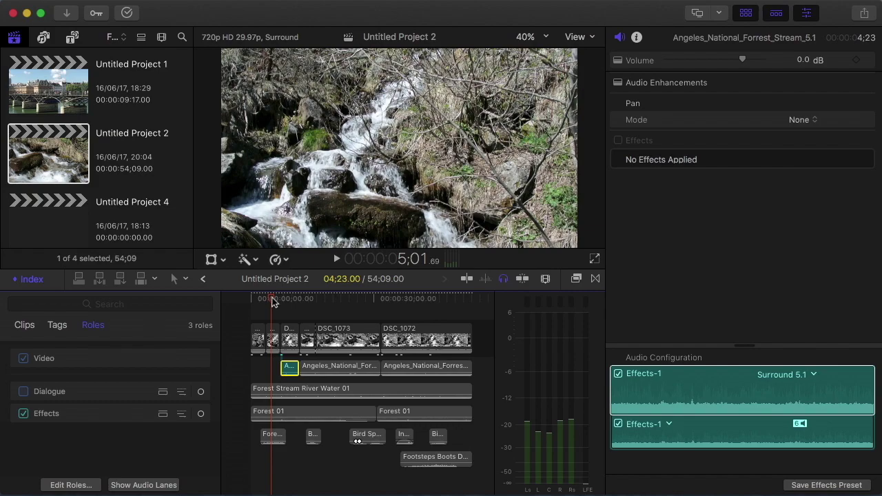
{"action": "key", "text": "space"}
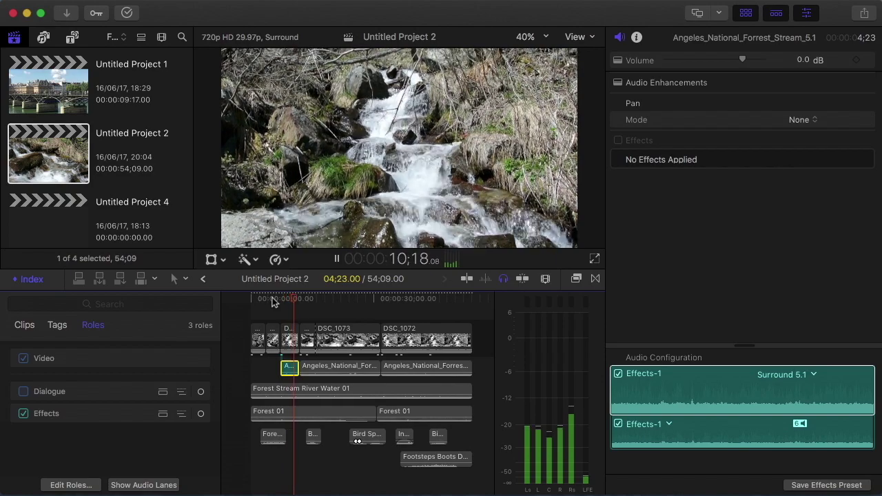
Solo the first Angeles stream clip together with Forest Stream River Water 01 and listen to the two combined
{"action": "left_click_drag", "start_coordinate": [273, 301], "coordinate": [269, 303]}
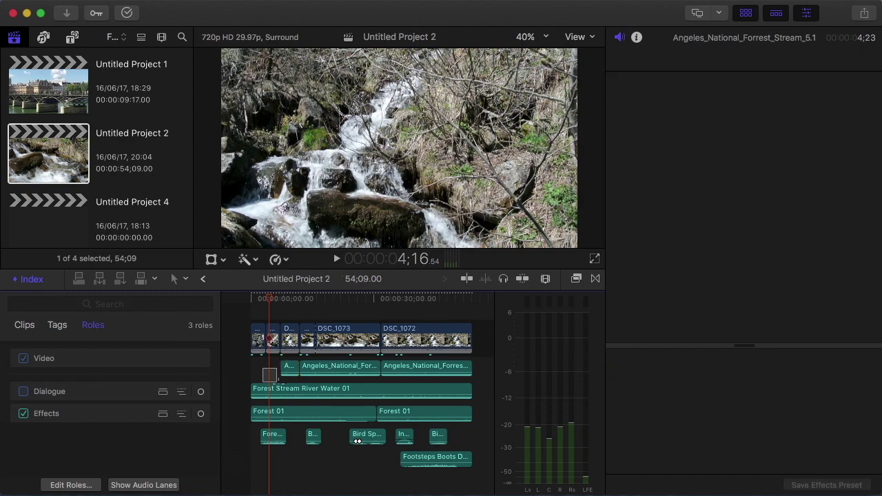
{"action": "left_click", "coordinate": [288, 391], "text": "super"}
{"action": "key", "text": "space"}
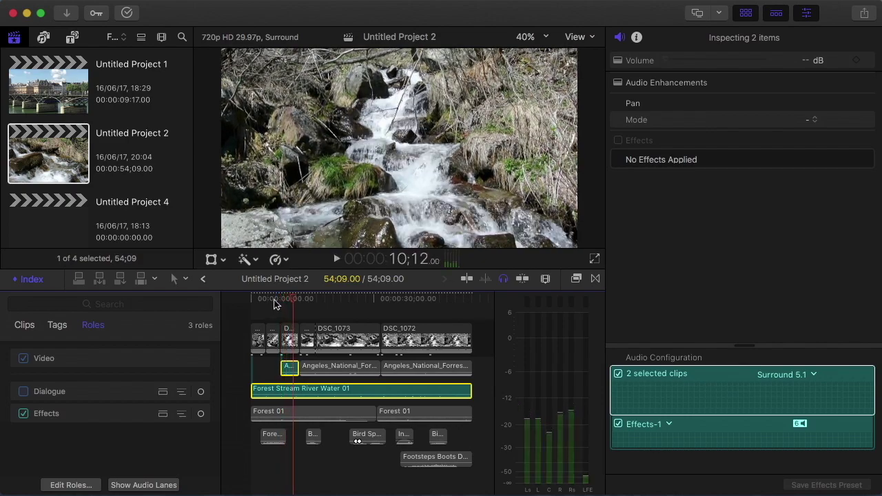
{"action": "left_click", "coordinate": [273, 299]}
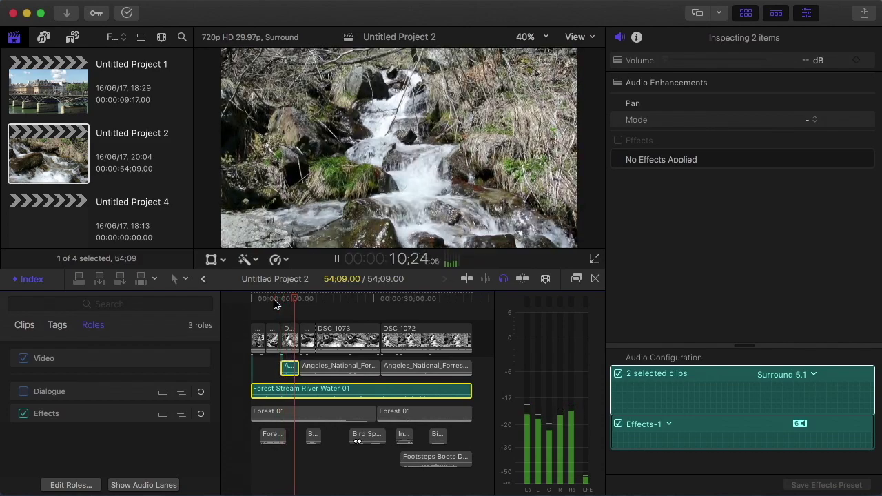
{"action": "key", "text": "space"}
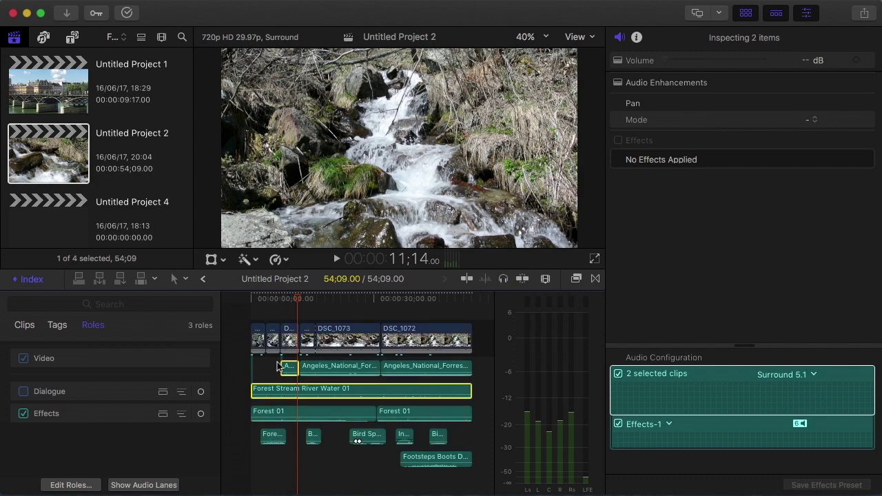
Show the audio enhancements of the first Angeles stream clip and inspect its equalization curve in the Graphic Equalizer
{"action": "left_click", "coordinate": [282, 367]}
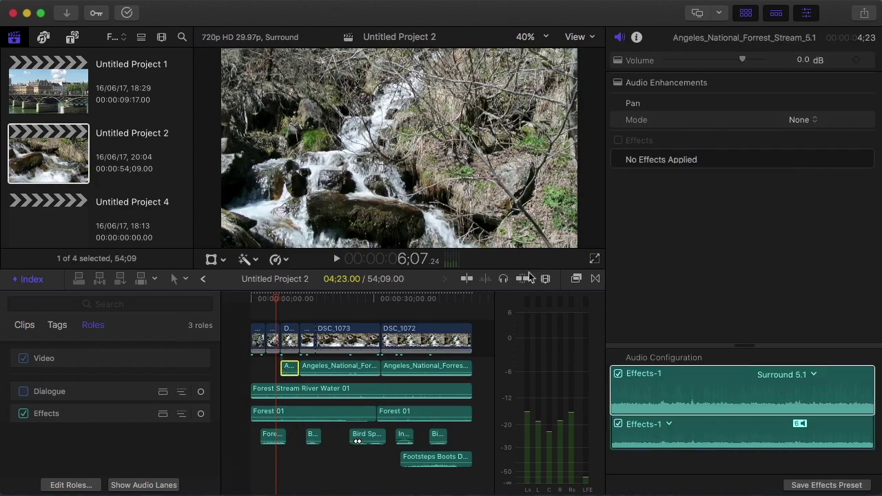
{"action": "left_click", "coordinate": [851, 83]}
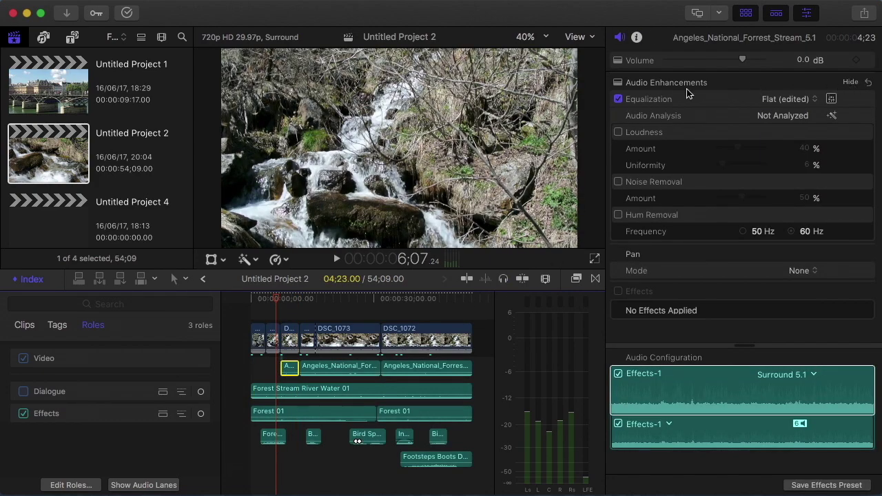
{"action": "left_click", "coordinate": [831, 100]}
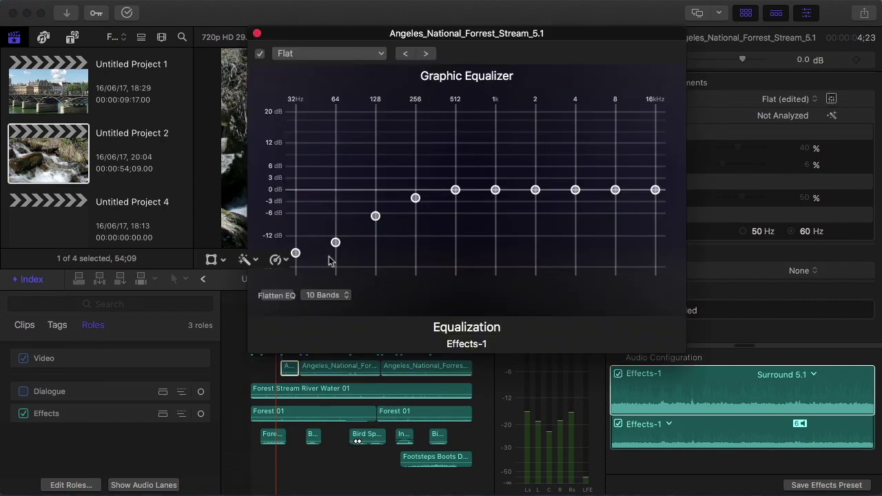
{"action": "left_click", "coordinate": [257, 35]}
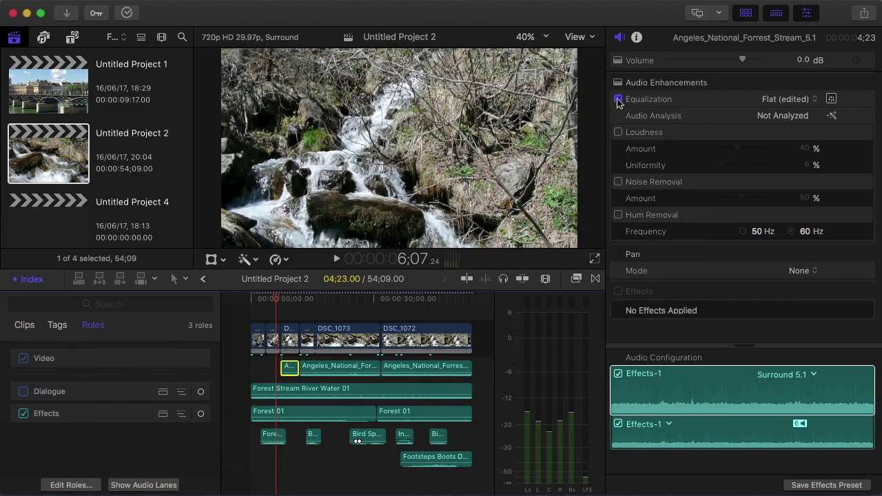
Compare the soloed first Angeles stream clip with equalization off and on during playback, leaving equalization enabled
{"action": "key", "text": "space"}
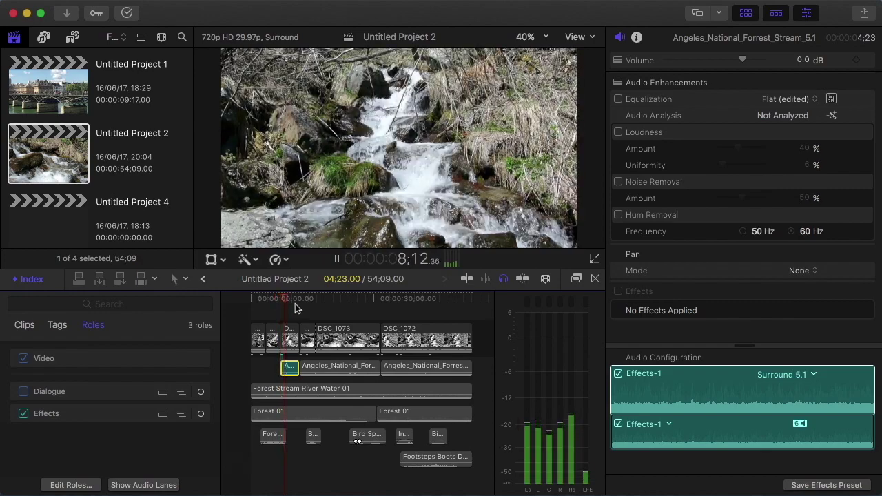
{"action": "left_click", "coordinate": [618, 99]}
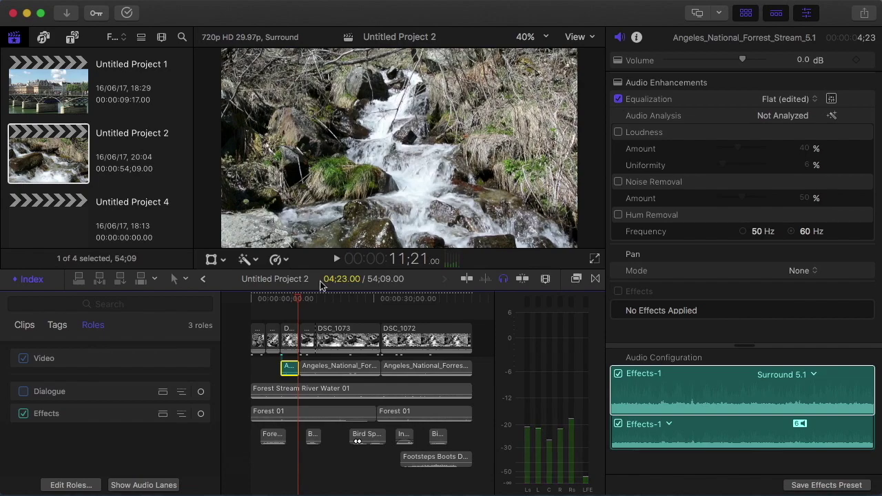
{"action": "left_click_drag", "start_coordinate": [292, 301], "coordinate": [285, 303]}
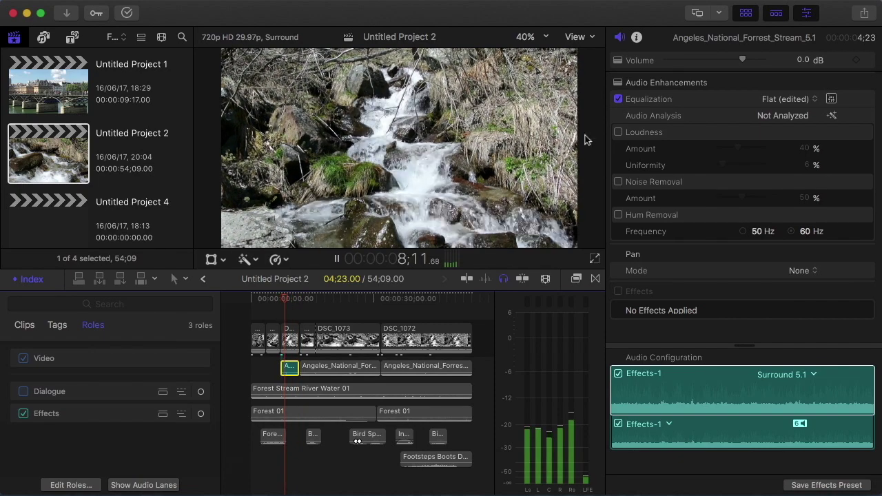
{"action": "left_click", "coordinate": [618, 99]}
{"action": "key", "text": "space"}
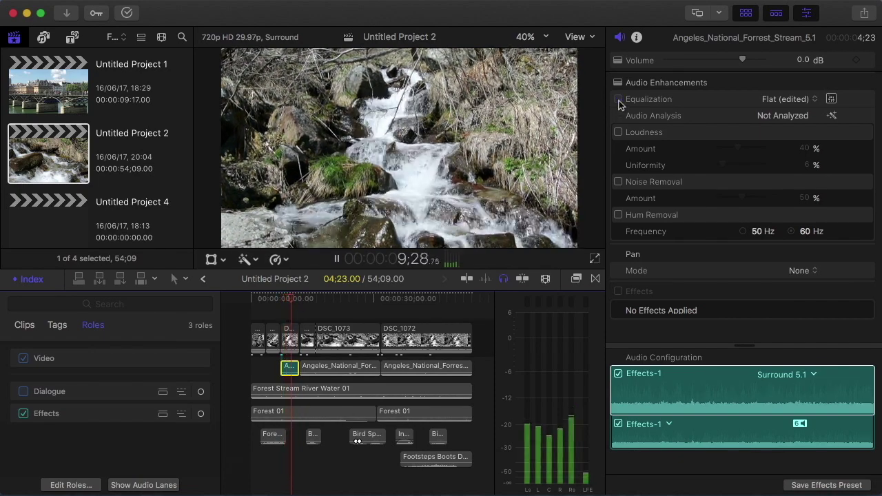
{"action": "left_click", "coordinate": [618, 99]}
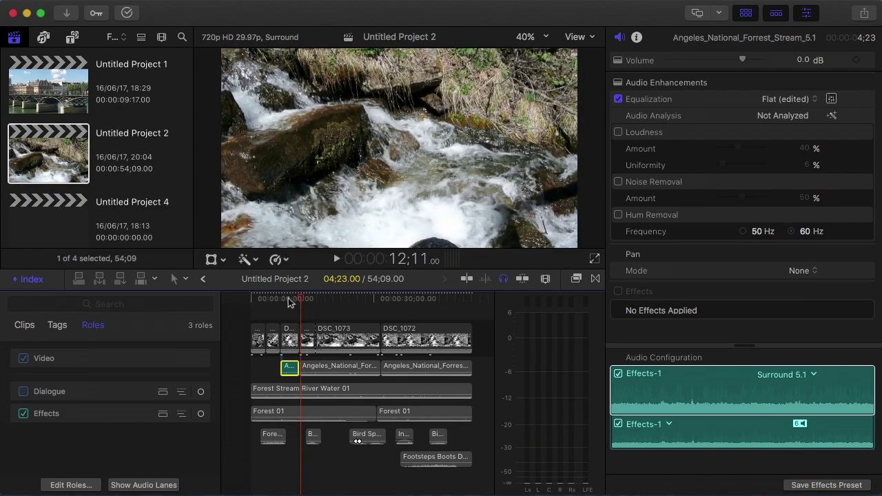
Solo the first two Angeles stream clips with Forest Stream River Water 01 and play them from about 4 seconds
{"action": "left_click_drag", "start_coordinate": [289, 303], "coordinate": [308, 299]}
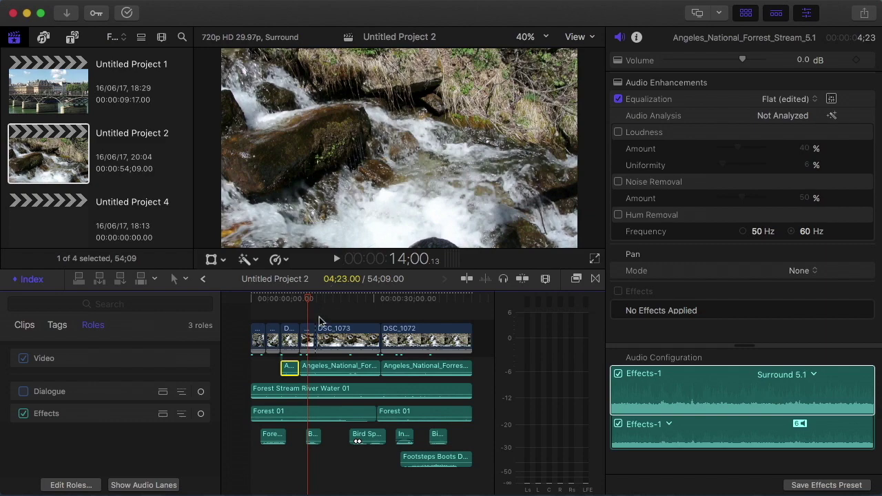
{"action": "left_click", "coordinate": [319, 369]}
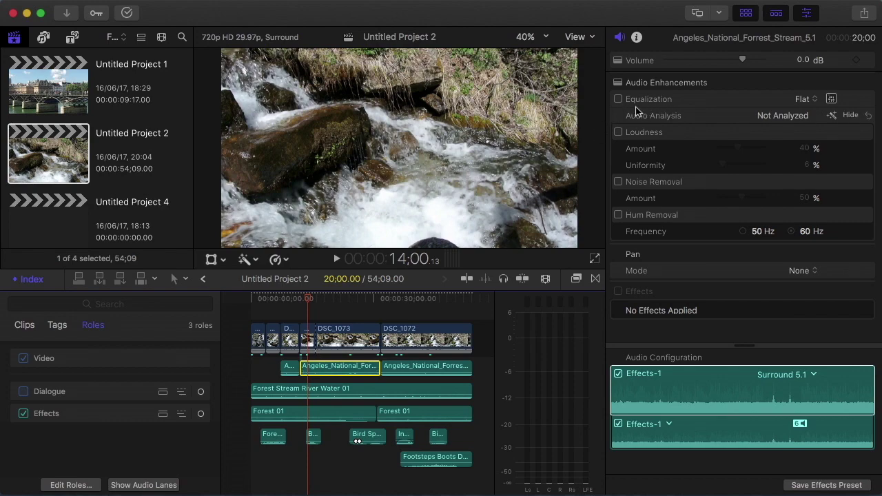
{"action": "left_click_drag", "start_coordinate": [255, 368], "coordinate": [332, 395]}
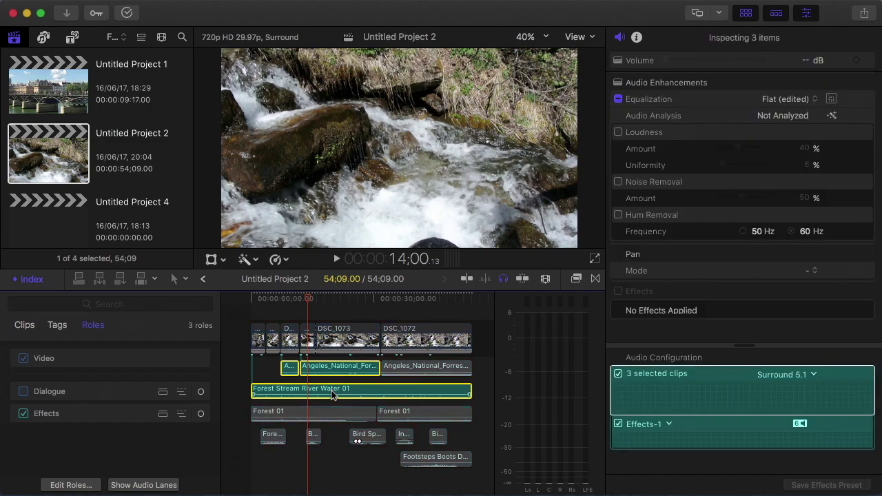
{"action": "left_click_drag", "start_coordinate": [284, 300], "coordinate": [269, 304]}
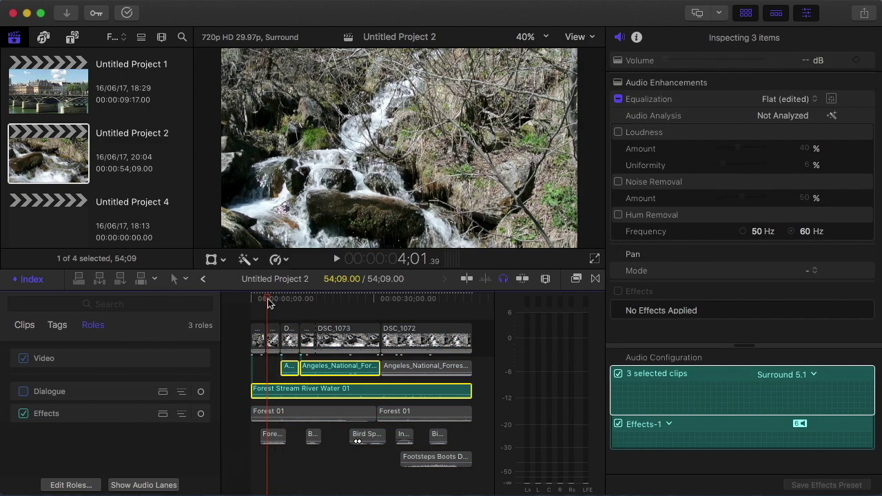
{"action": "key", "text": "space"}
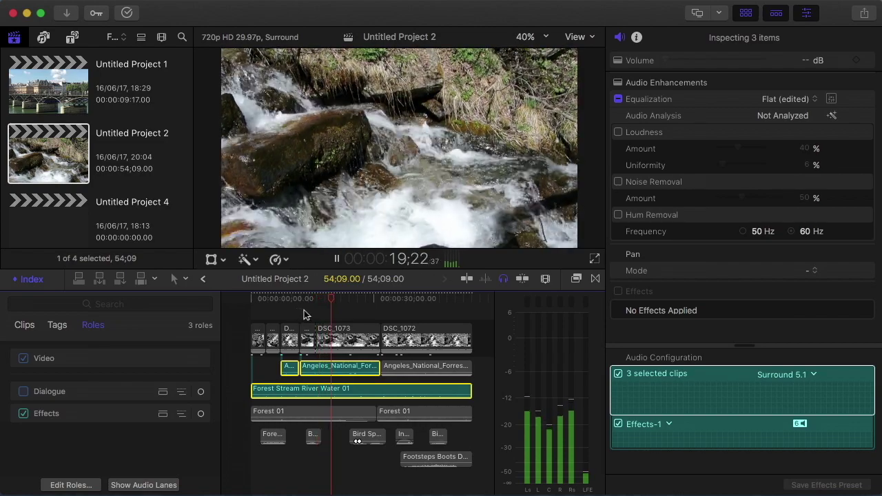
{"action": "key", "text": "space"}
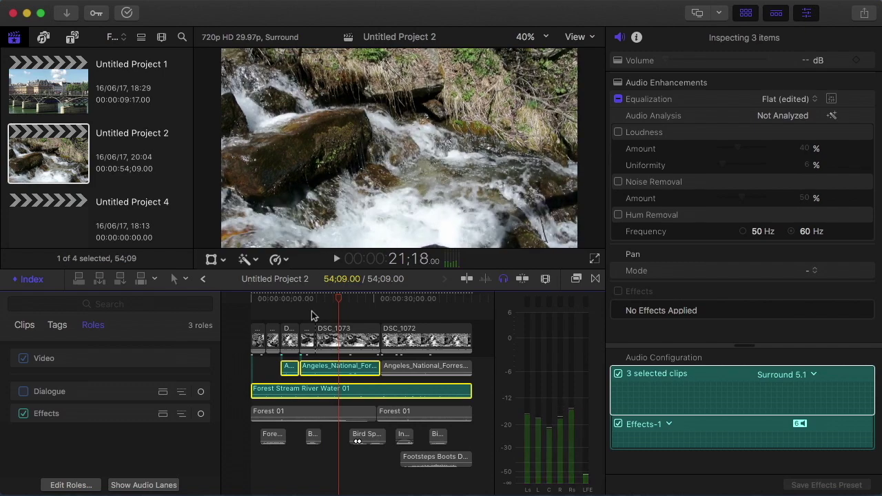
Solo all three Angeles stream clips with Forest Stream River Water 01, play them from about 23 seconds, and turn solo off
{"action": "left_click_drag", "start_coordinate": [357, 300], "coordinate": [404, 302]}
{"action": "left_click", "coordinate": [414, 367]}
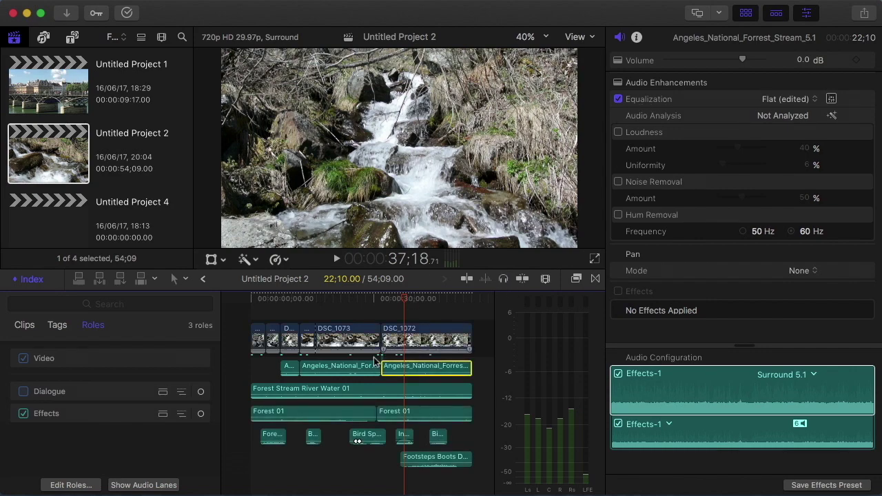
{"action": "left_click_drag", "start_coordinate": [263, 365], "coordinate": [439, 391]}
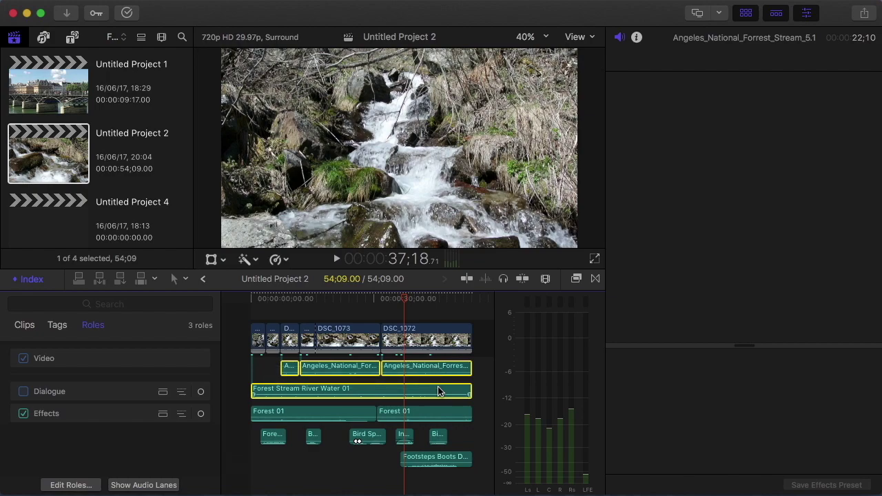
{"action": "left_click", "coordinate": [346, 301]}
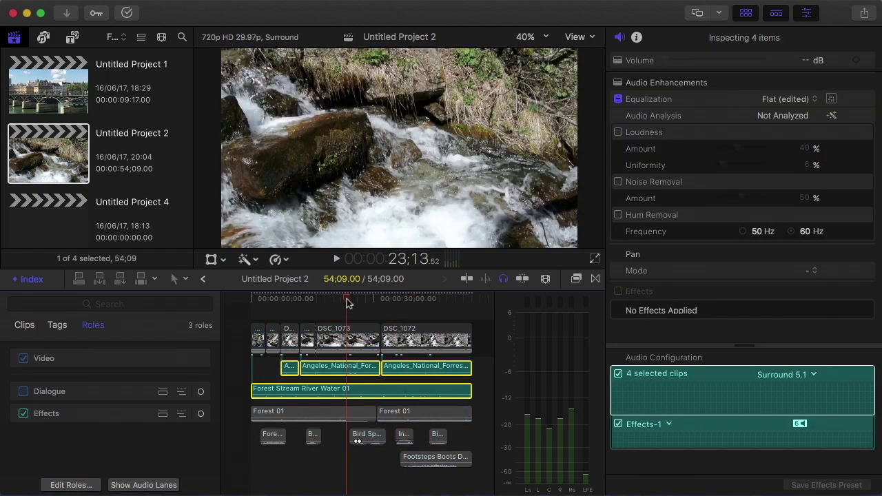
{"action": "key", "text": "space"}
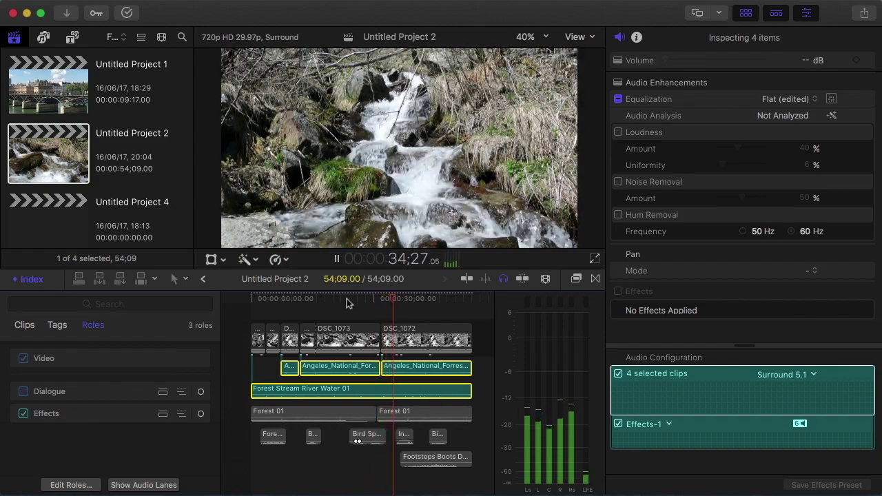
{"action": "key", "text": "space"}
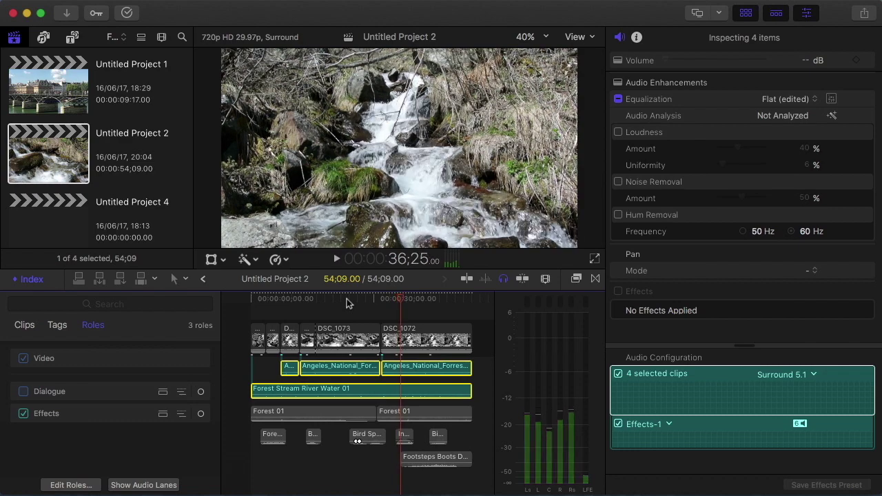
{"action": "left_click", "coordinate": [505, 279]}
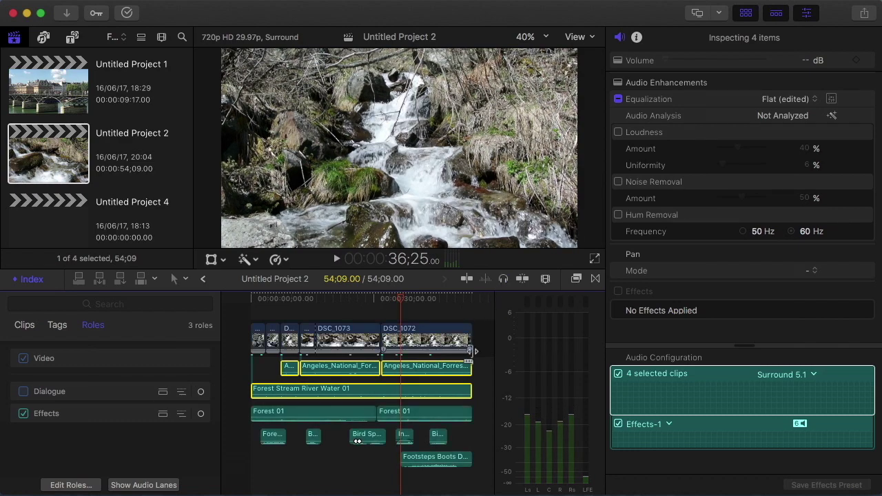
Solo the first Forest 01 clip, play it from the start of the project, and turn solo off
{"action": "left_click", "coordinate": [271, 412]}
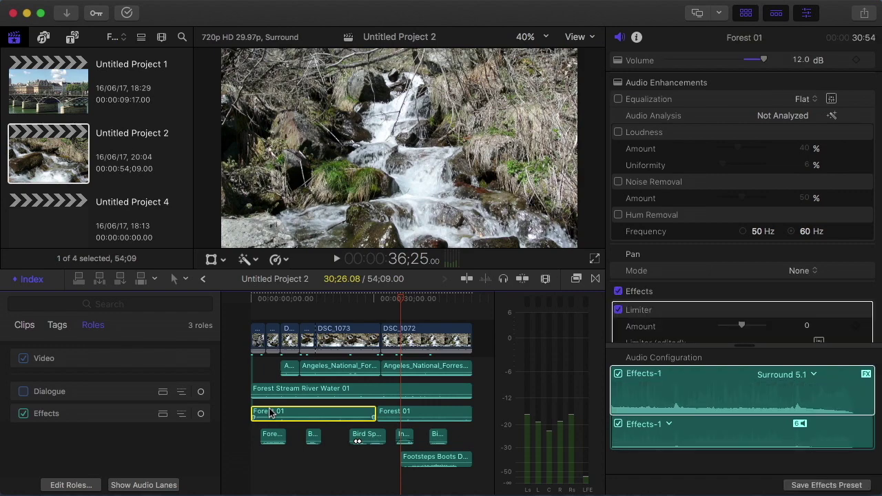
{"action": "key", "text": "alt+s"}
{"action": "key", "text": "Home"}
{"action": "key", "text": "space"}
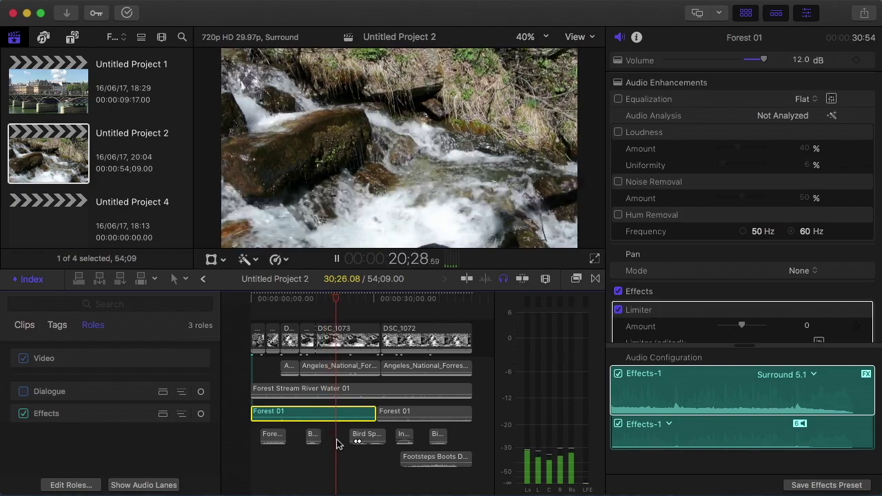
{"action": "key", "text": "space"}
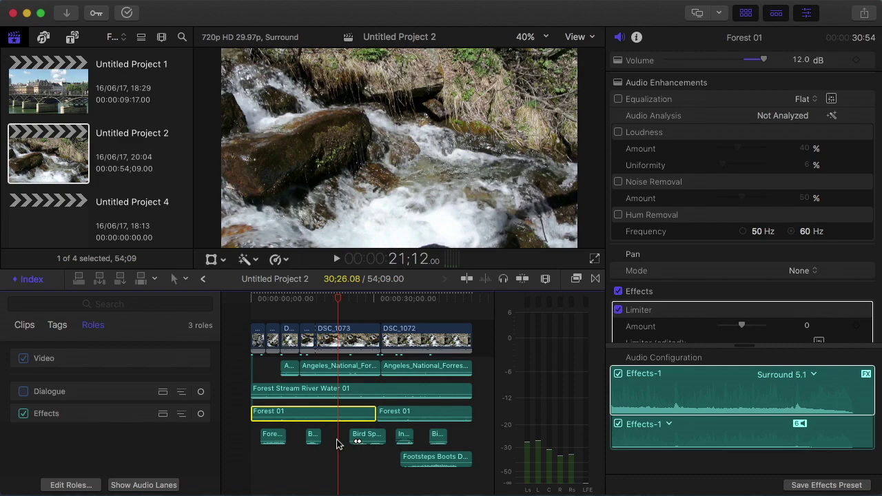
Solo the Forest Day clip and play it from just before it begins, at about 2 seconds
{"action": "left_click", "coordinate": [273, 436]}
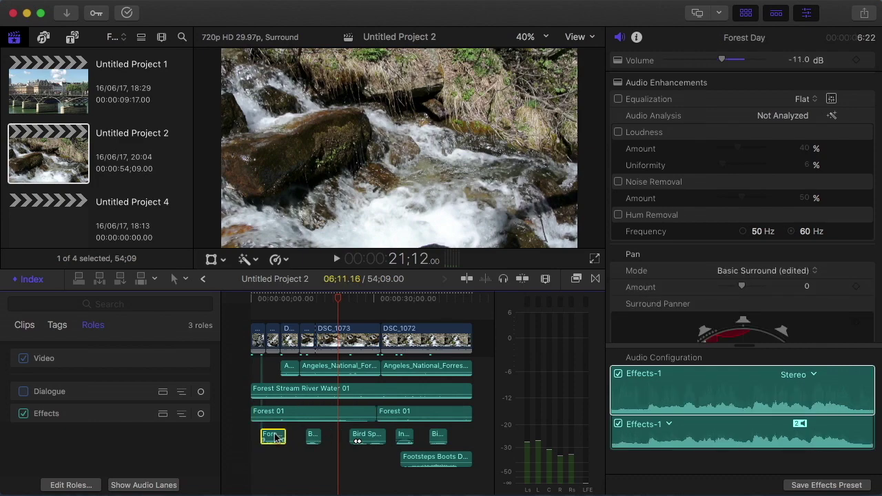
{"action": "left_click_drag", "start_coordinate": [286, 303], "coordinate": [265, 303]}
{"action": "key", "text": "space"}
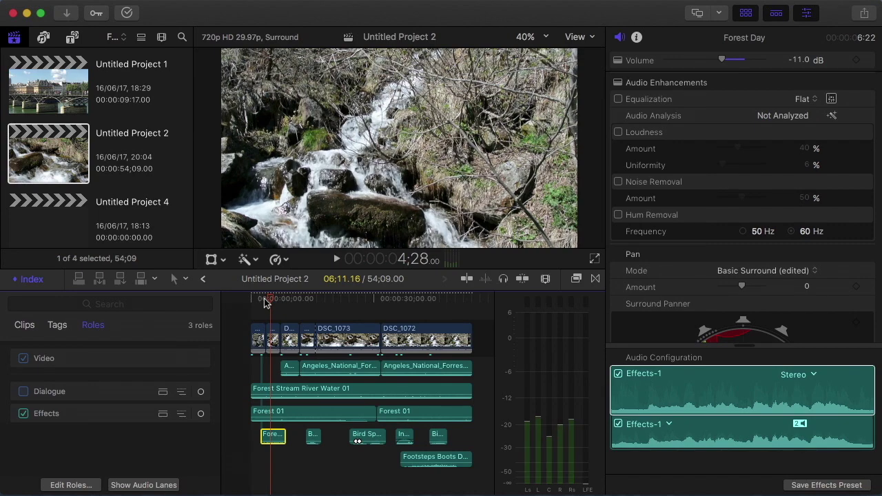
{"action": "left_click_drag", "start_coordinate": [270, 303], "coordinate": [262, 304]}
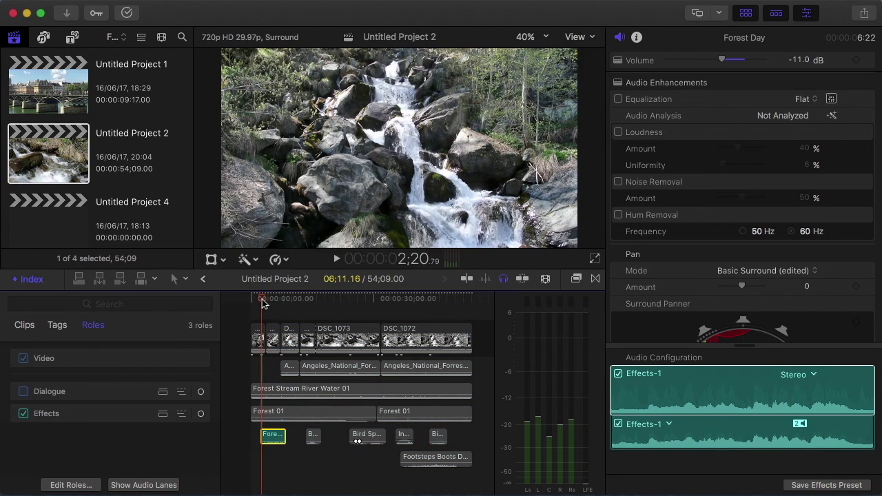
{"action": "key", "text": "space"}
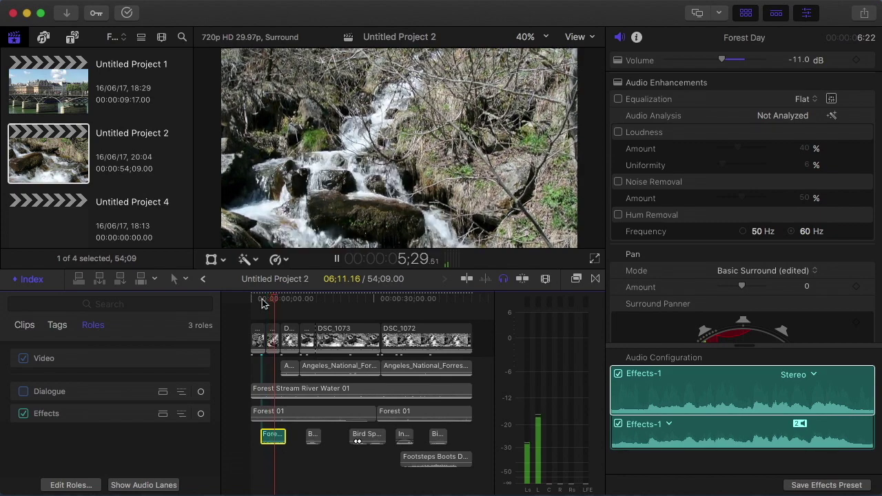
{"action": "key", "text": "space"}
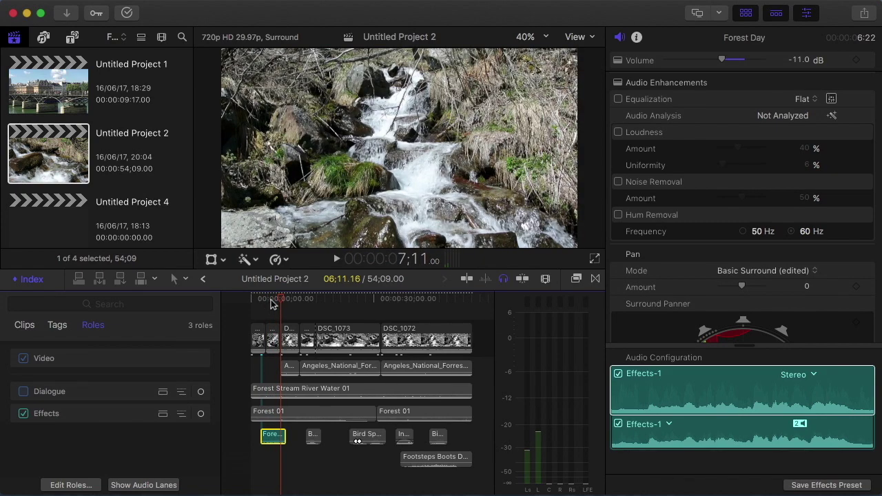
Collapse the audio enhancements to reveal Forest Day's surround panner, replay the soloed clip while watching the meters, and turn solo off
{"action": "left_click", "coordinate": [851, 82]}
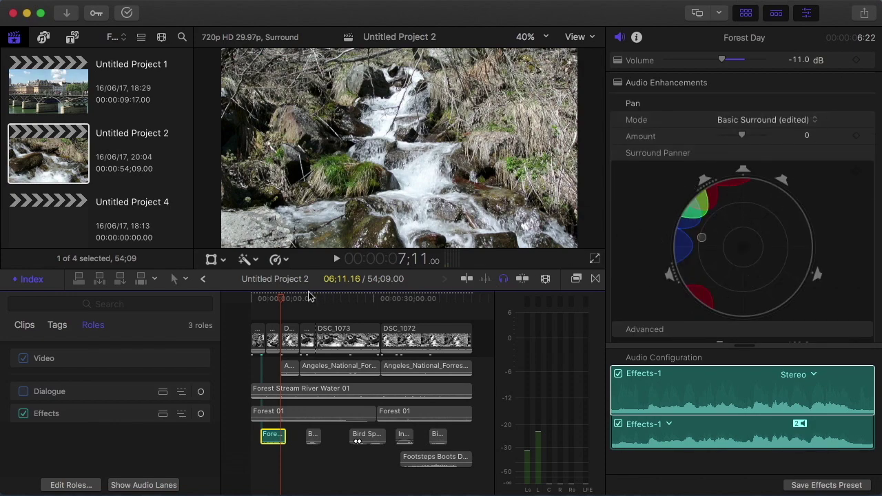
{"action": "left_click_drag", "start_coordinate": [270, 299], "coordinate": [264, 301]}
{"action": "key", "text": "space"}
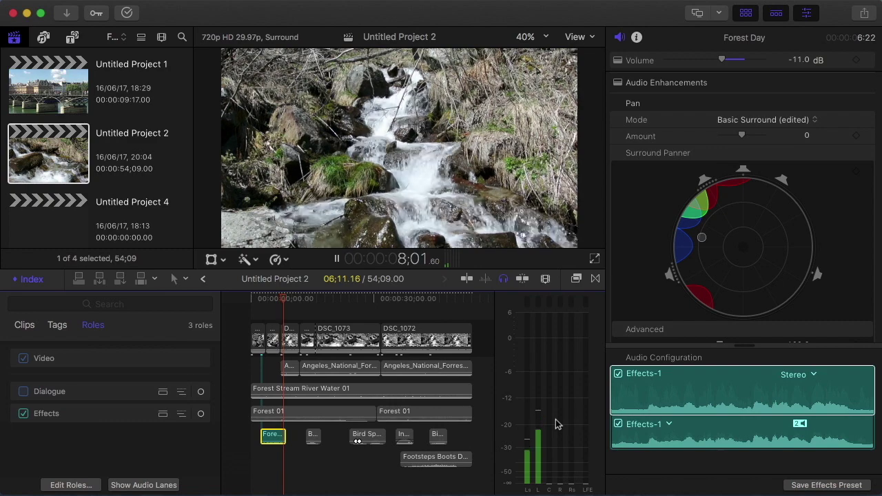
{"action": "key", "text": "space"}
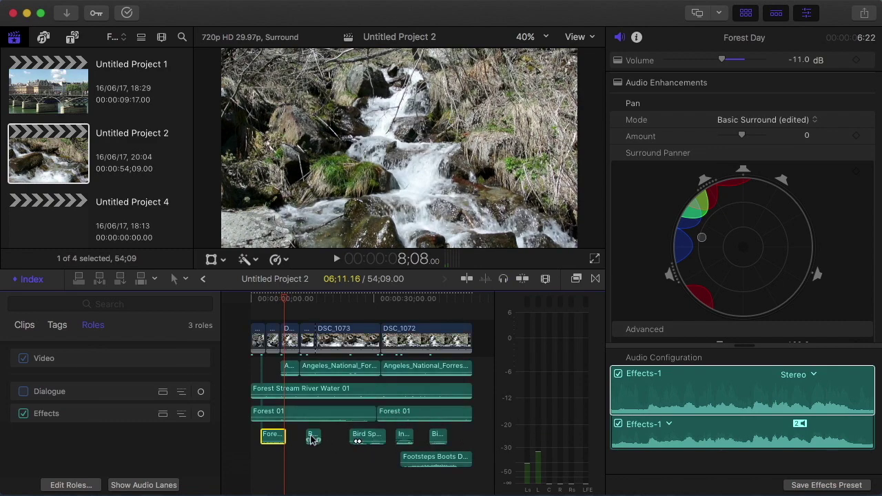
Solo the first Bird Sparrow clip and play it while comparing its surround panner position with the channel meters
{"action": "left_click", "coordinate": [313, 437]}
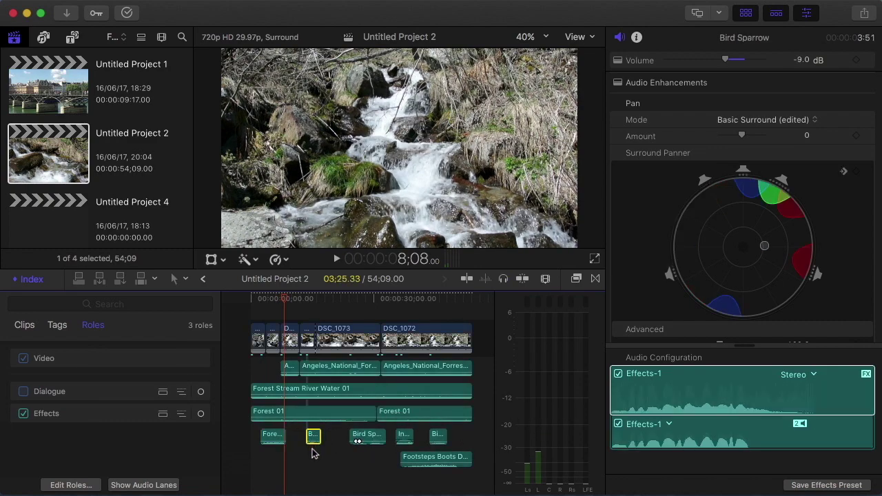
{"action": "left_click", "coordinate": [781, 290]}
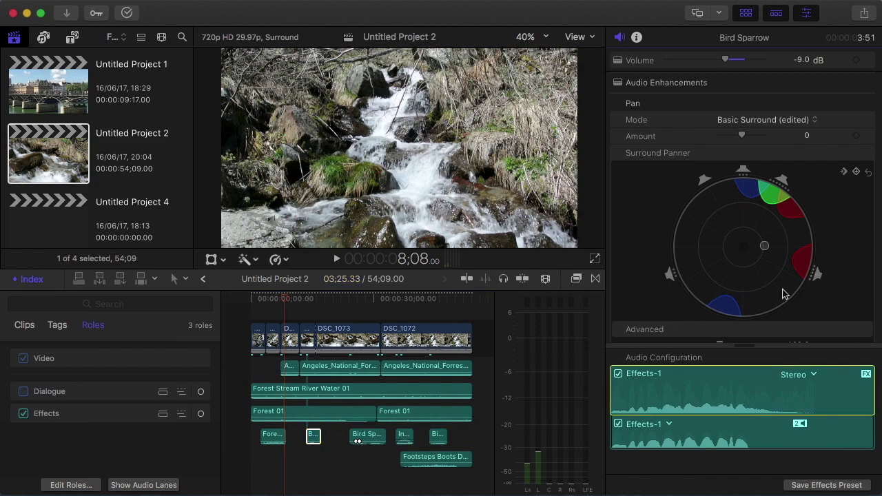
{"action": "key", "text": "space"}
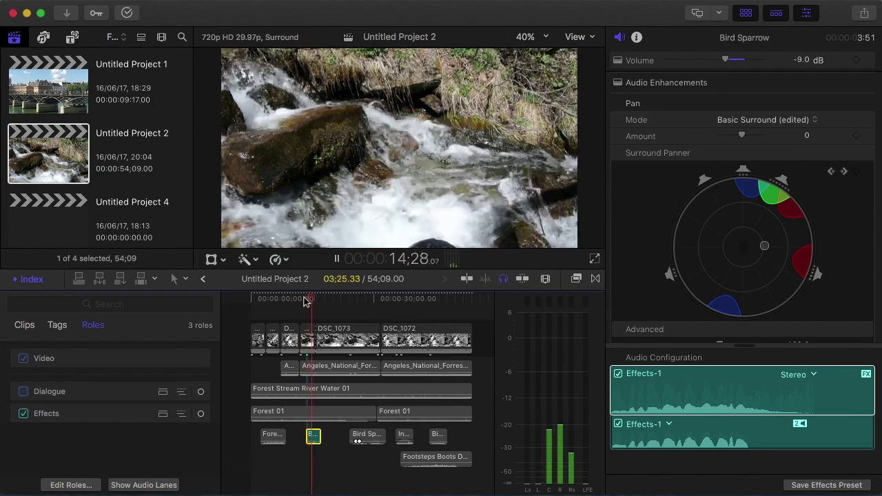
{"action": "left_click", "coordinate": [304, 299]}
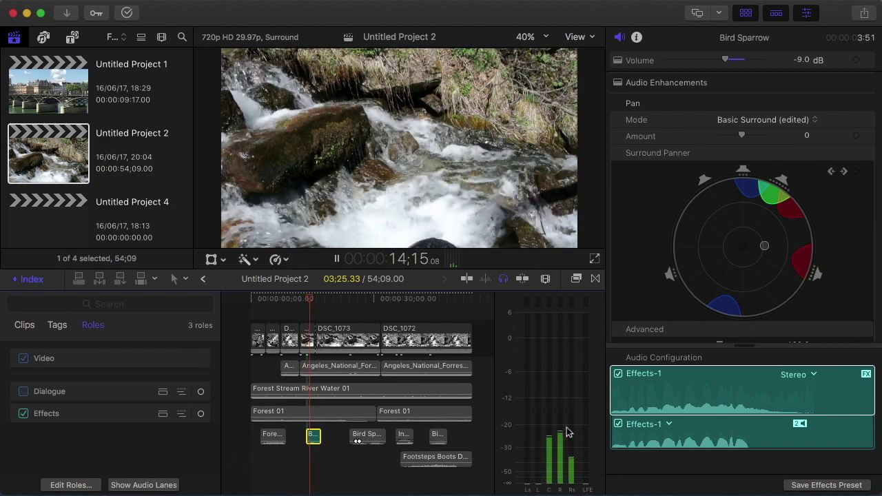
{"action": "key", "text": "space"}
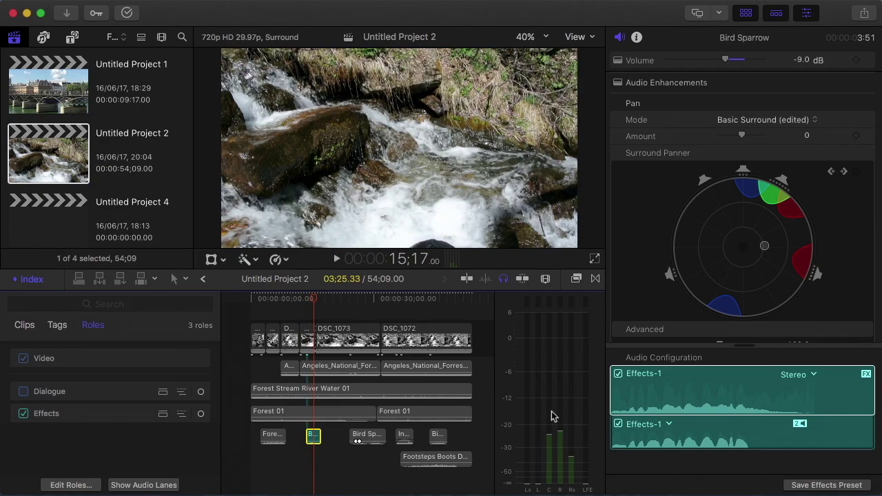
Show the PlatinumVerb effect of the first Bird Sparrow clip and listen to the soloed clip with the reverb on
{"action": "left_click", "coordinate": [861, 235]}
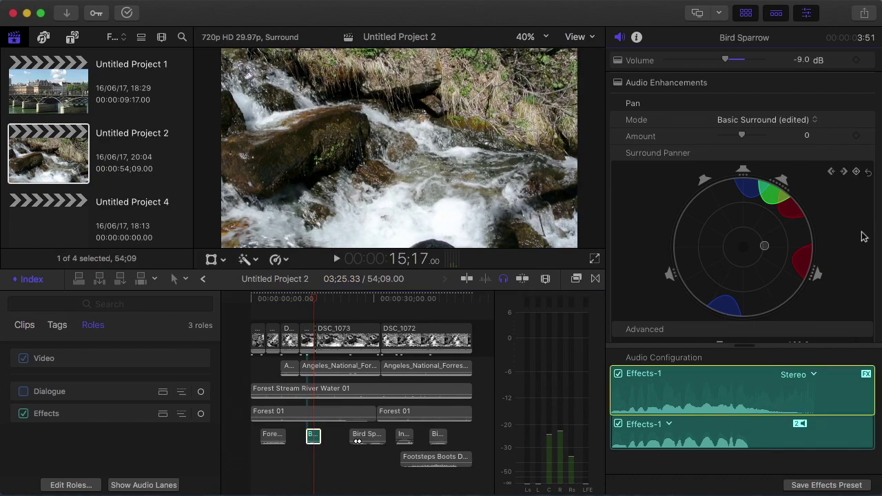
{"action": "scroll", "coordinate": [862, 234], "scroll_direction": "down", "scroll_amount": 3}
{"action": "scroll", "coordinate": [861, 234], "scroll_direction": "down", "scroll_amount": 5}
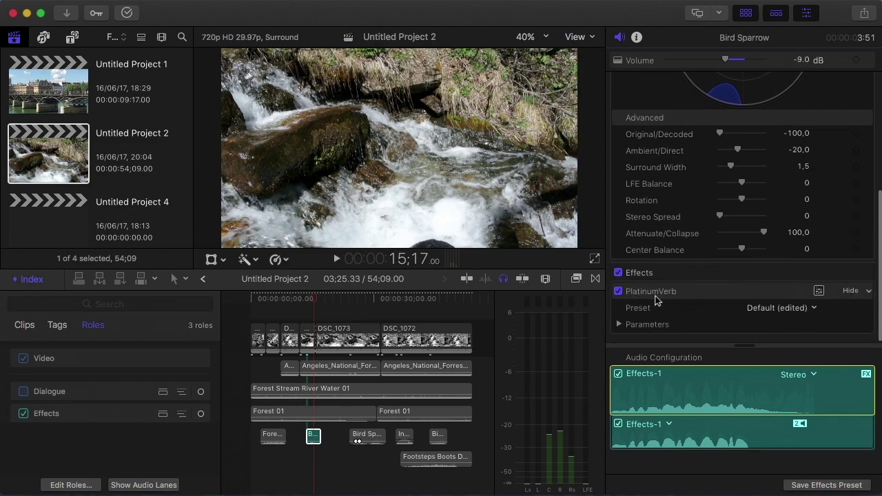
{"action": "left_click", "coordinate": [309, 301]}
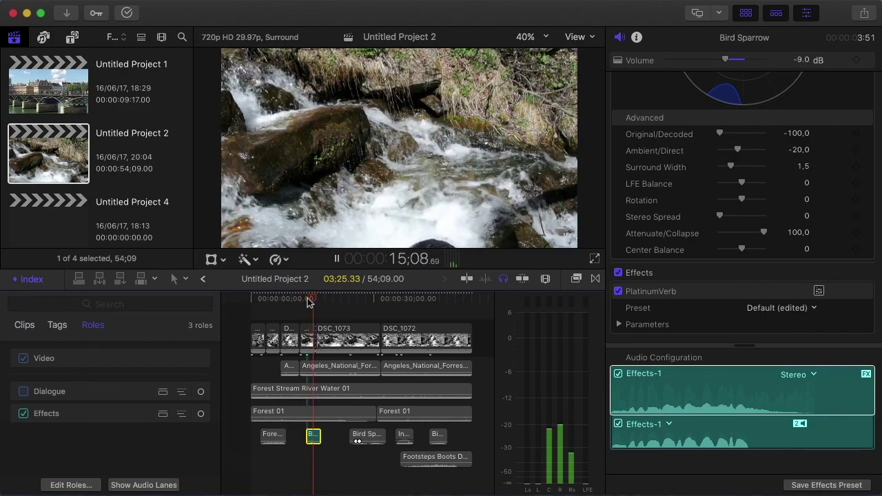
{"action": "key", "text": "space"}
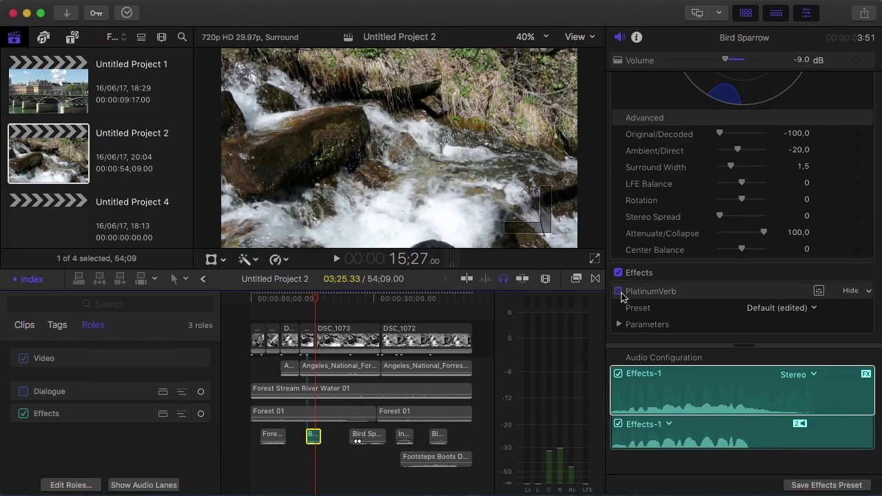
Listen to the first Bird Sparrow clip with PlatinumVerb disabled, then enable the reverb again for comparison
{"action": "left_click", "coordinate": [619, 291]}
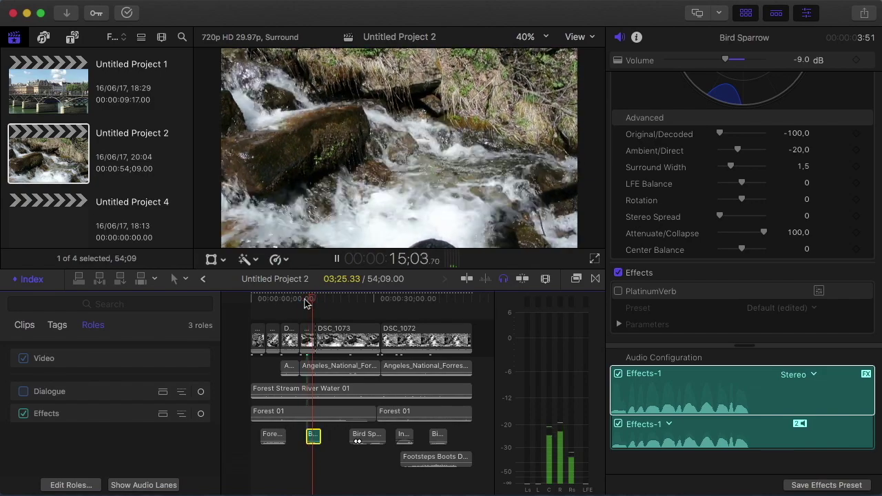
{"action": "left_click", "coordinate": [306, 300]}
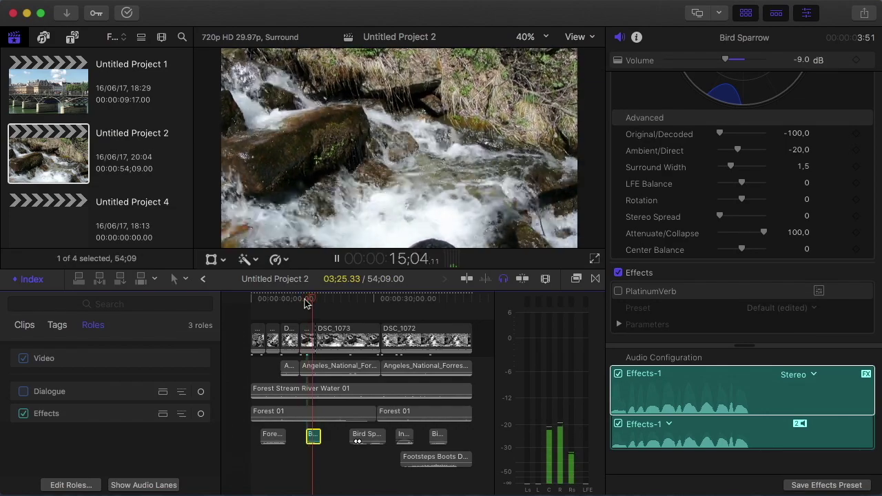
{"action": "key", "text": "space"}
{"action": "left_click", "coordinate": [618, 292]}
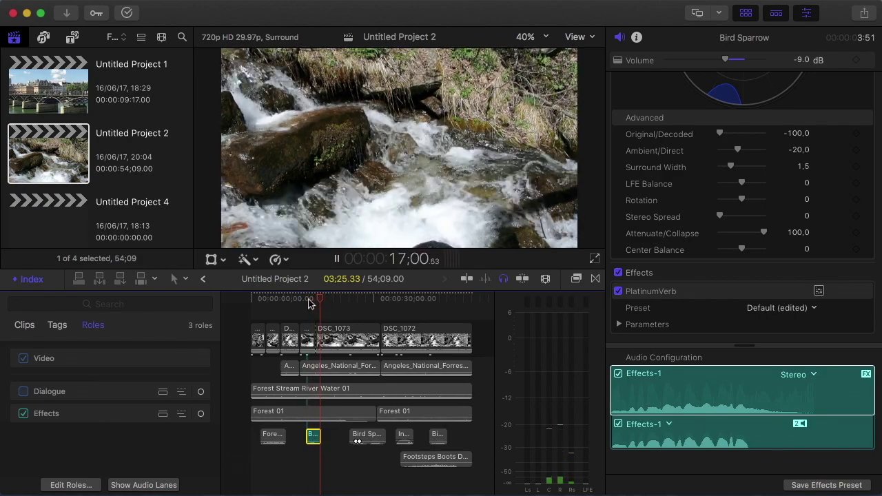
Inspect the PlatinumVerb effect and the surround panner of the second Bird Sparrow clip
{"action": "left_click", "coordinate": [371, 436]}
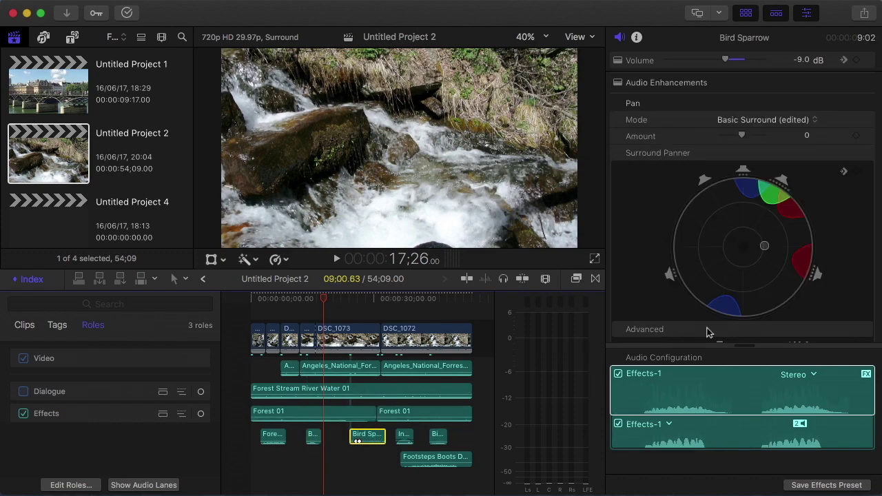
{"action": "scroll", "coordinate": [708, 333], "scroll_direction": "down", "scroll_amount": 6}
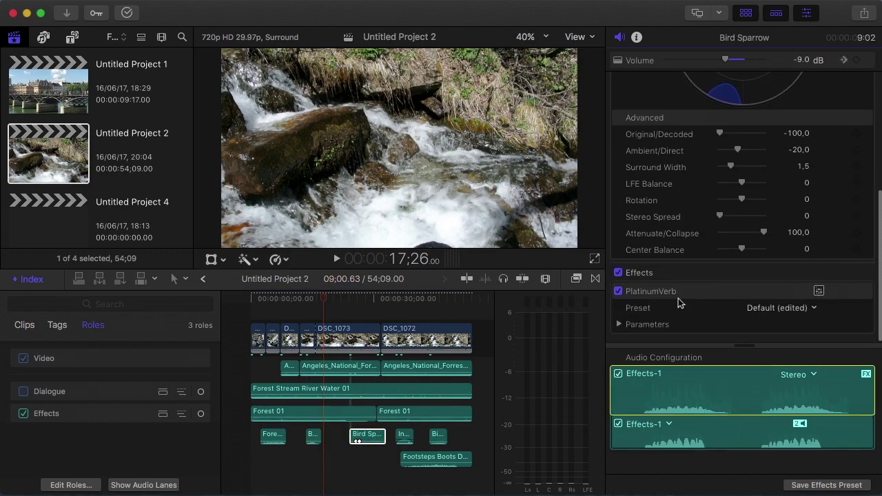
{"action": "scroll", "coordinate": [645, 298], "scroll_direction": "up", "scroll_amount": 5}
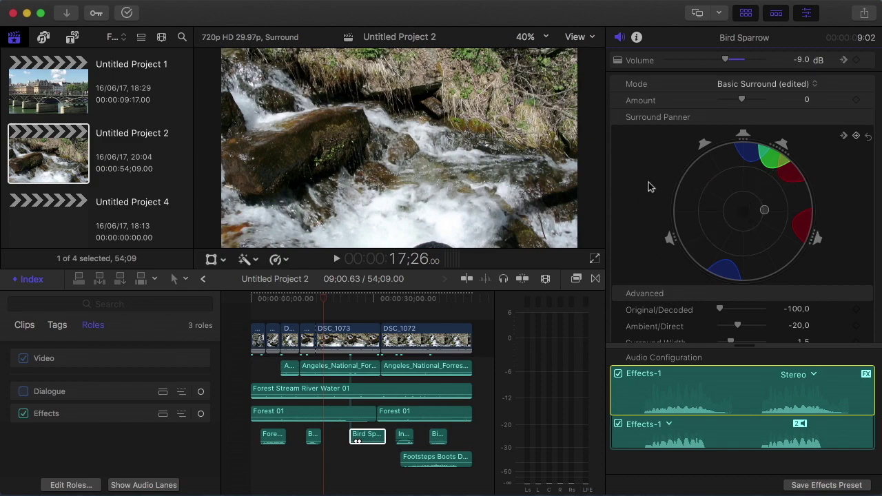
Solo the second Bird Sparrow clip and play it from about 23 seconds while watching its keyframed surround panning
{"action": "key", "text": "space"}
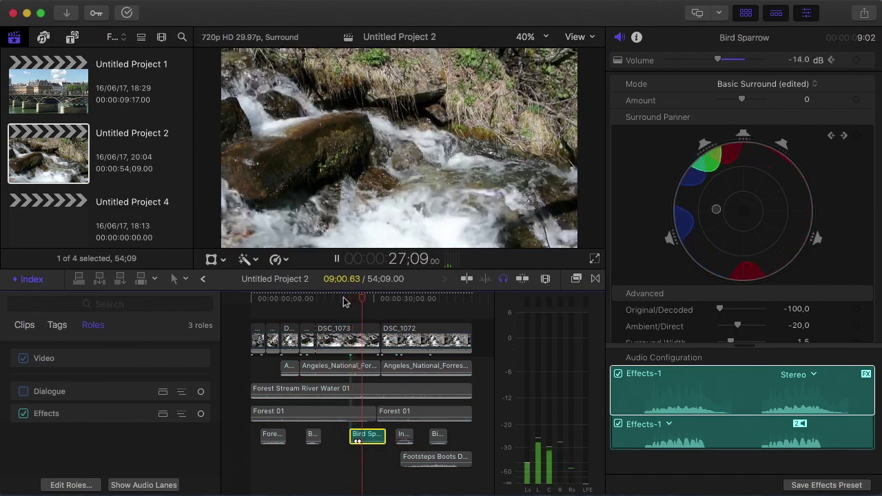
{"action": "key", "text": "space"}
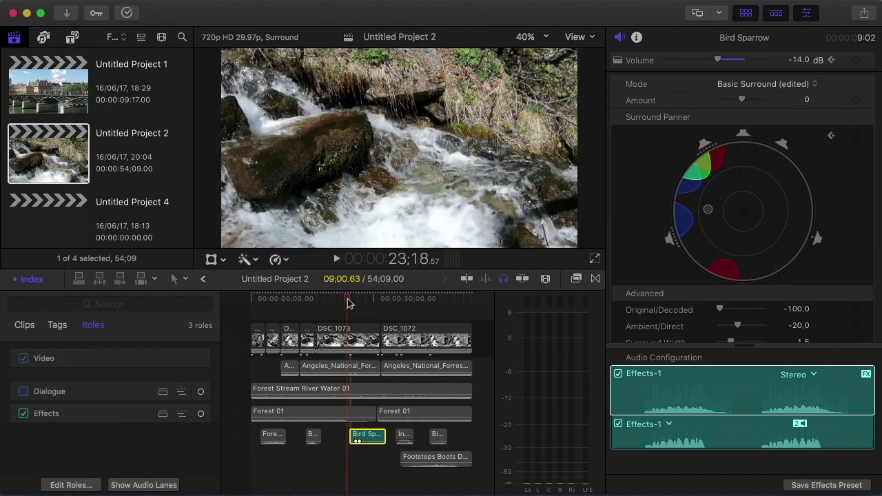
{"action": "key", "text": "space"}
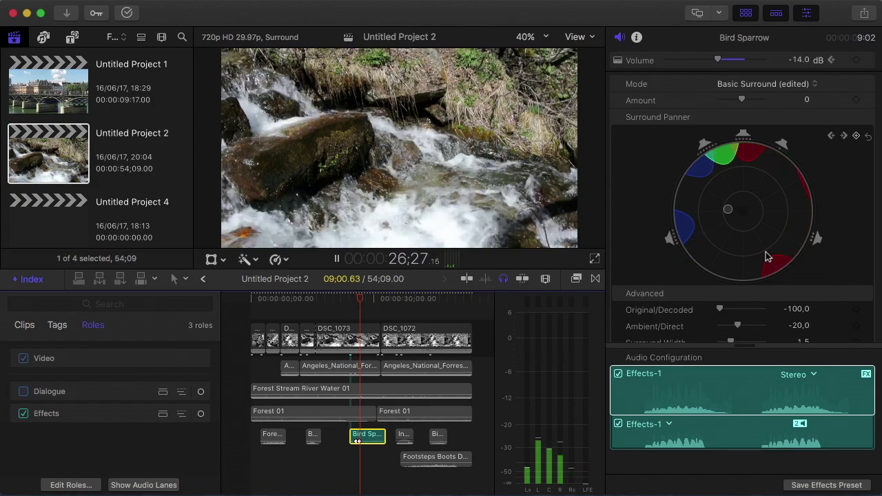
Replay the soloed second Bird Sparrow clip from its start while watching its keyframed surround panning
{"action": "key", "text": "space"}
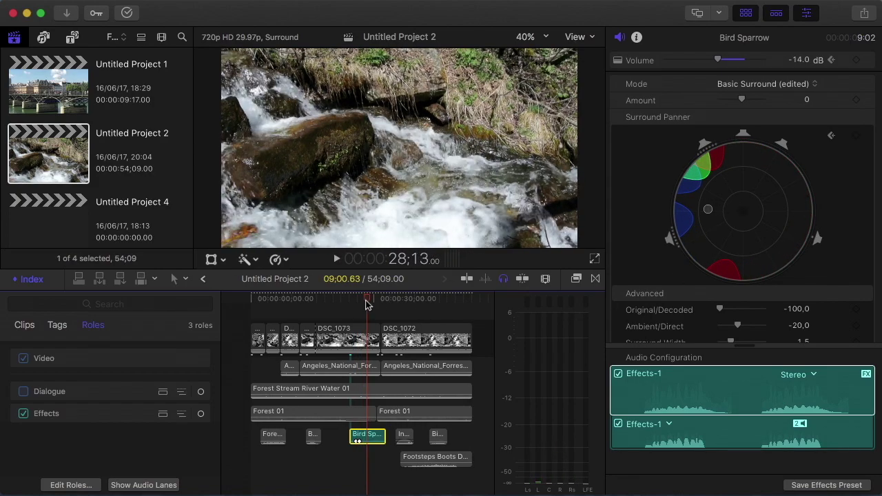
{"action": "left_click", "coordinate": [352, 301]}
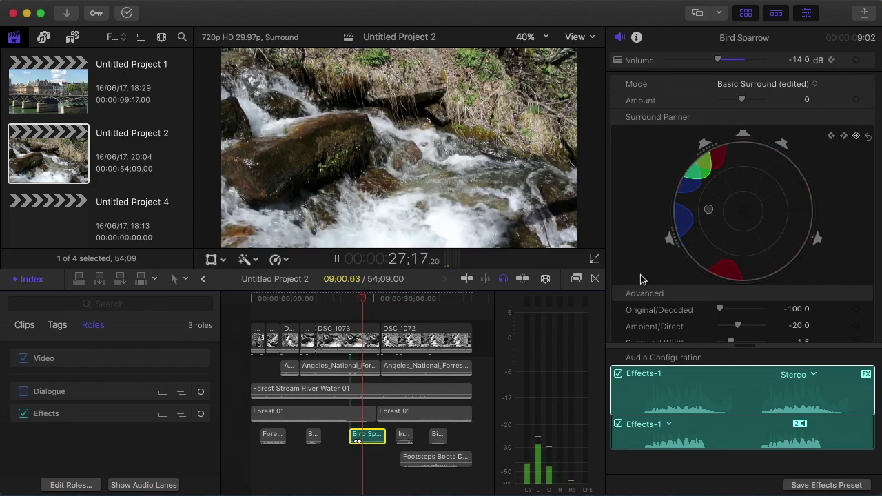
{"action": "key", "text": "space"}
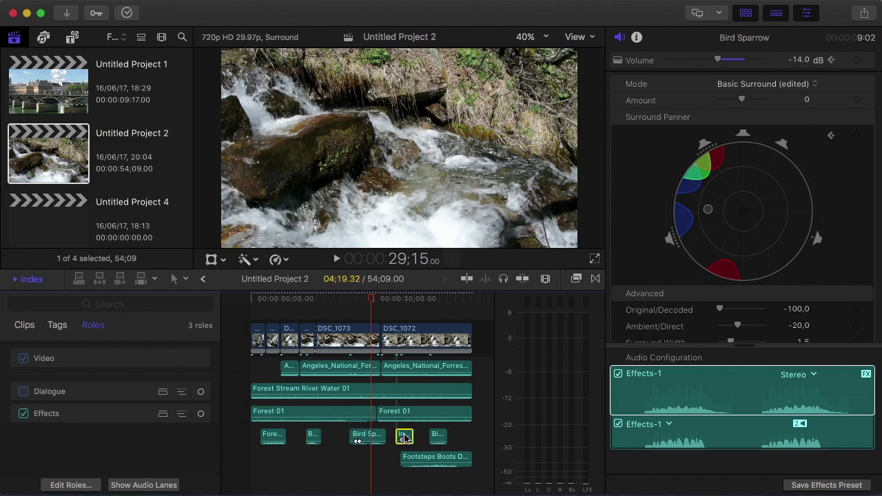
Solo the Insect Bee 2 clip and inspect its surround panner and its Space Designer reverb effect
{"action": "key", "text": "alt+s"}
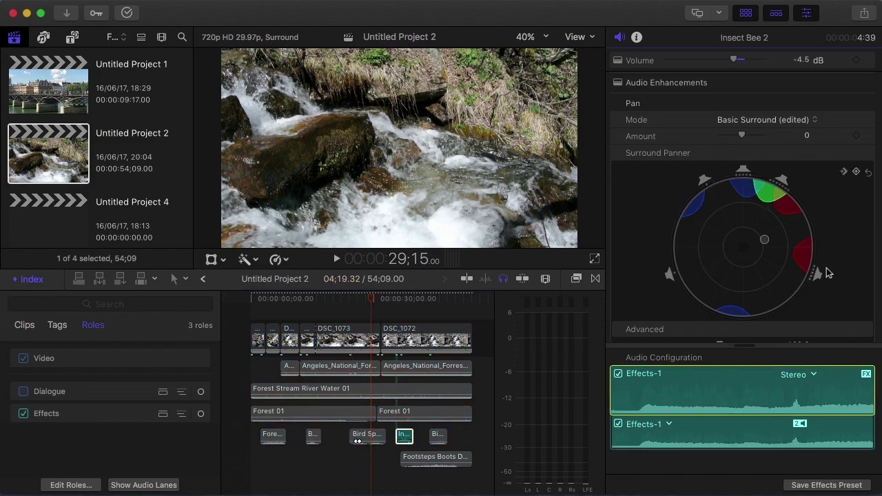
{"action": "scroll", "coordinate": [729, 322], "scroll_direction": "down", "scroll_amount": 8}
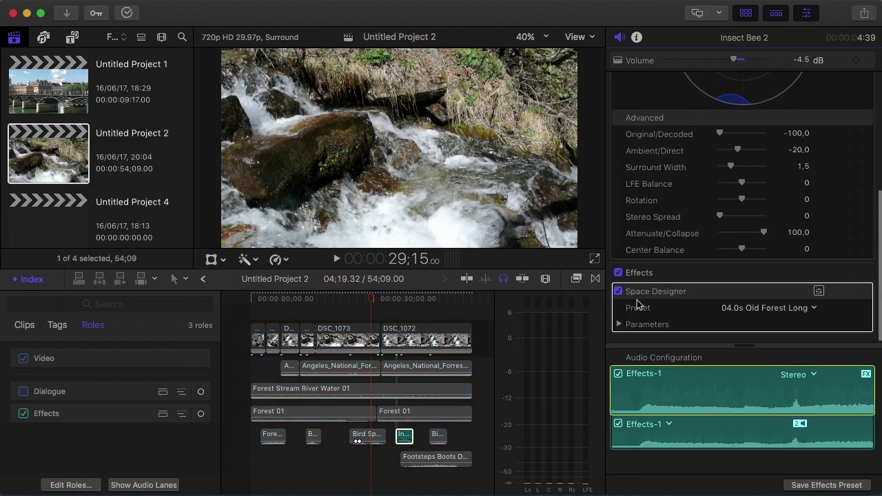
{"action": "scroll", "coordinate": [683, 305], "scroll_direction": "up", "scroll_amount": 8}
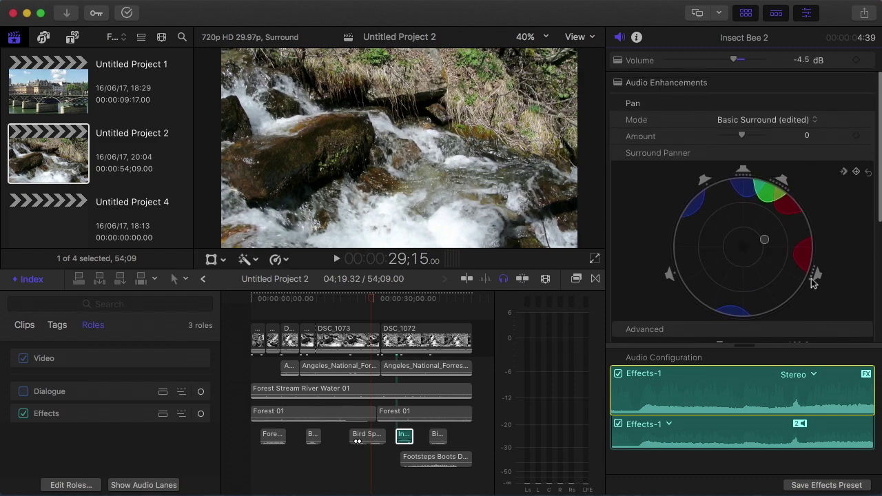
Play the soloed Insect Bee 2 clip twice from just before its start, watching the keyframed panner and the surround meters
{"action": "left_click", "coordinate": [391, 305]}
{"action": "key", "text": "space"}
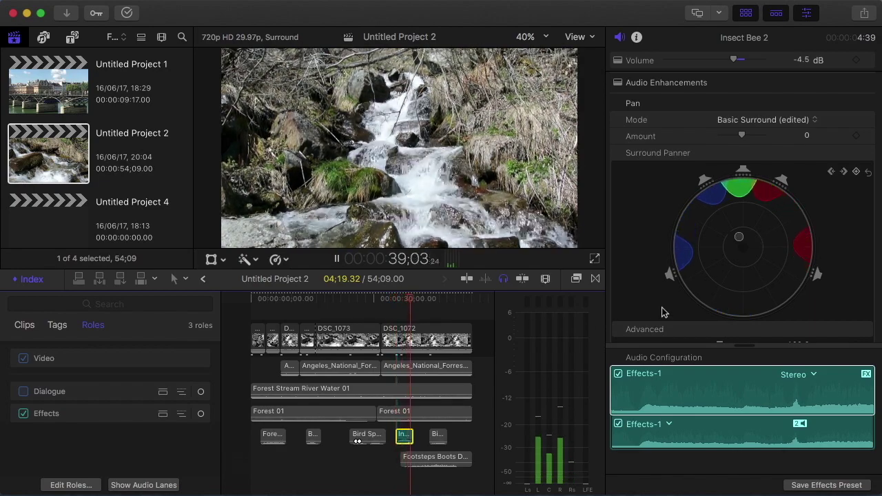
{"action": "key", "text": "space"}
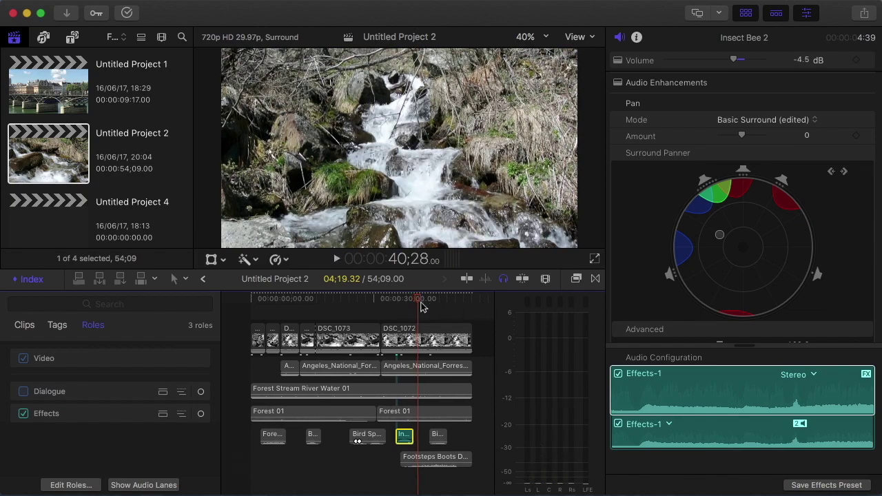
{"action": "left_click", "coordinate": [394, 300]}
{"action": "key", "text": "space"}
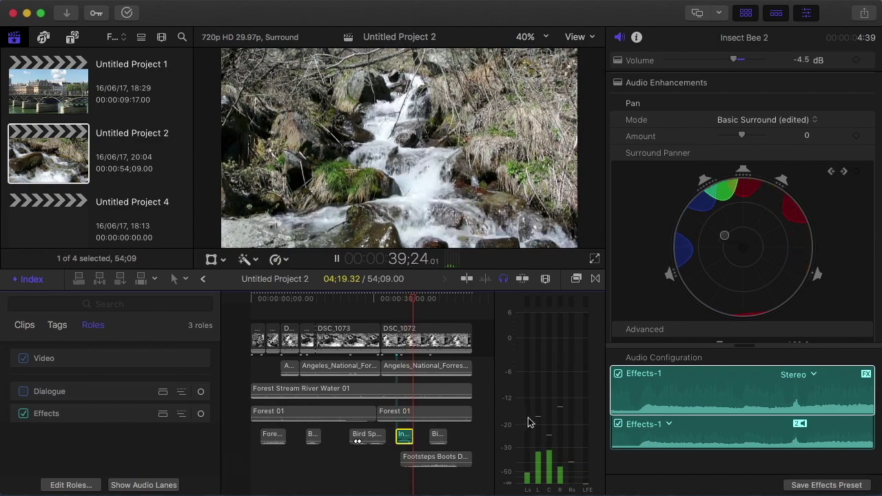
{"action": "key", "text": "space"}
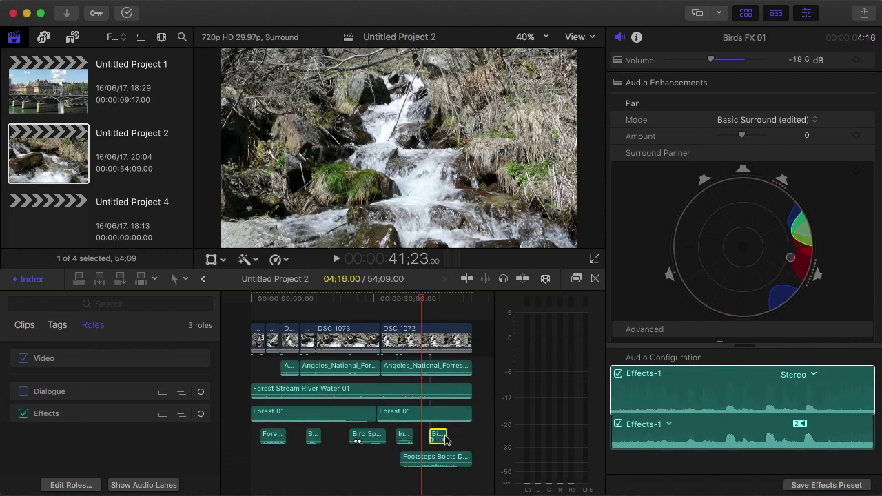
Inspect the surround panner of the Birds FX 01 clip and listen to the clip soloed
{"action": "left_click", "coordinate": [797, 292]}
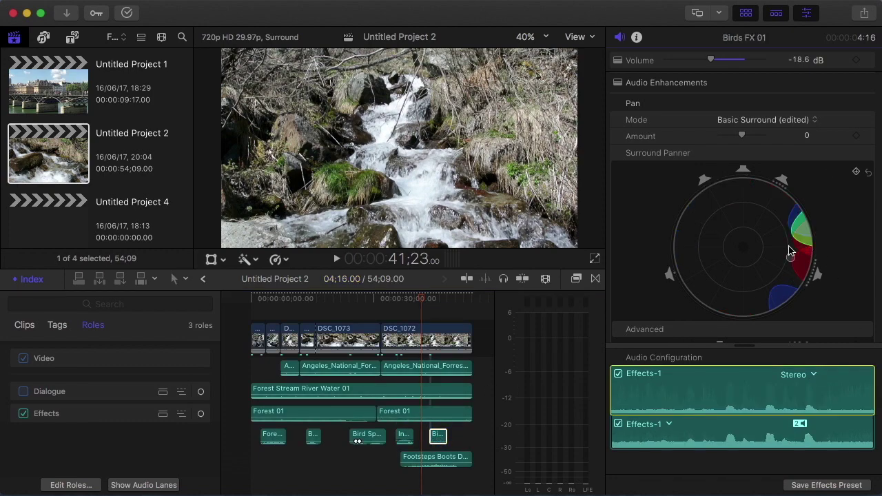
{"action": "left_click", "coordinate": [424, 299]}
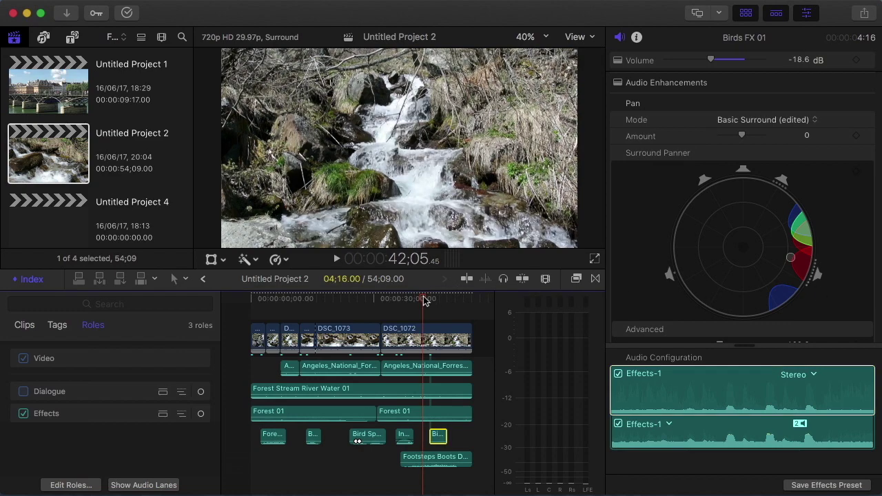
{"action": "left_click", "coordinate": [429, 301]}
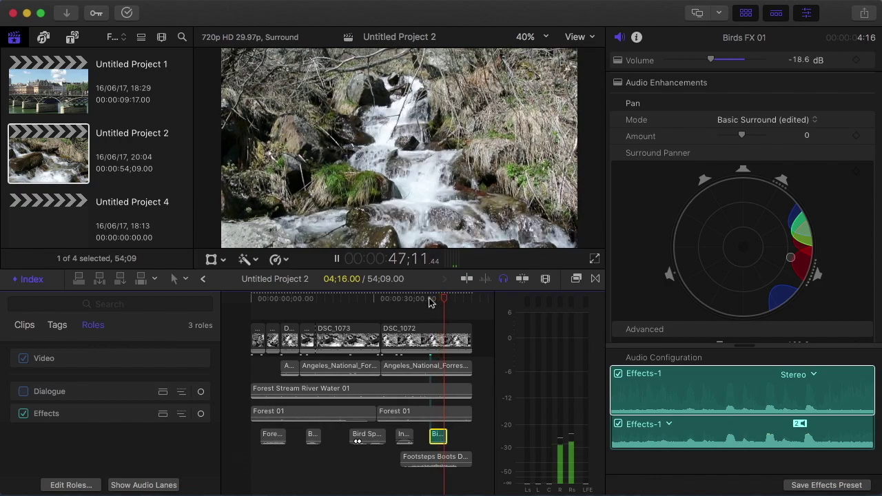
{"action": "key", "text": "space"}
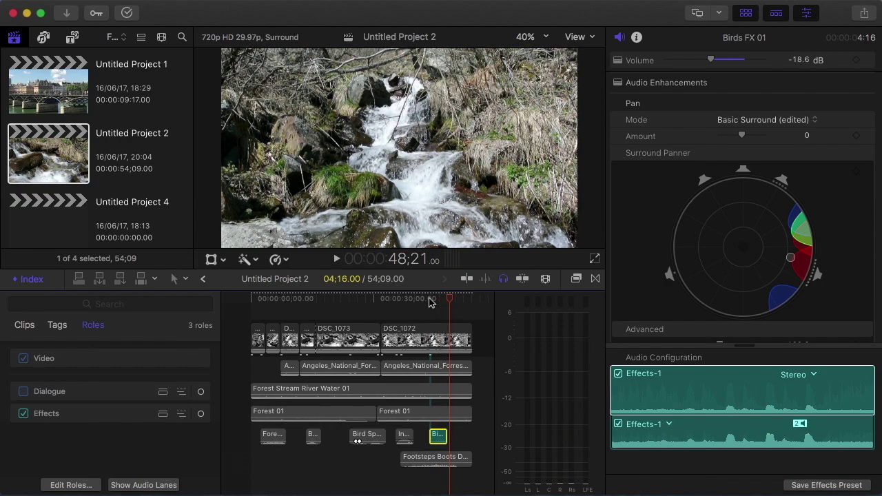
Solo the Footsteps Boots Dirt Walk surround clip and play it from about 38 seconds
{"action": "left_click", "coordinate": [429, 459]}
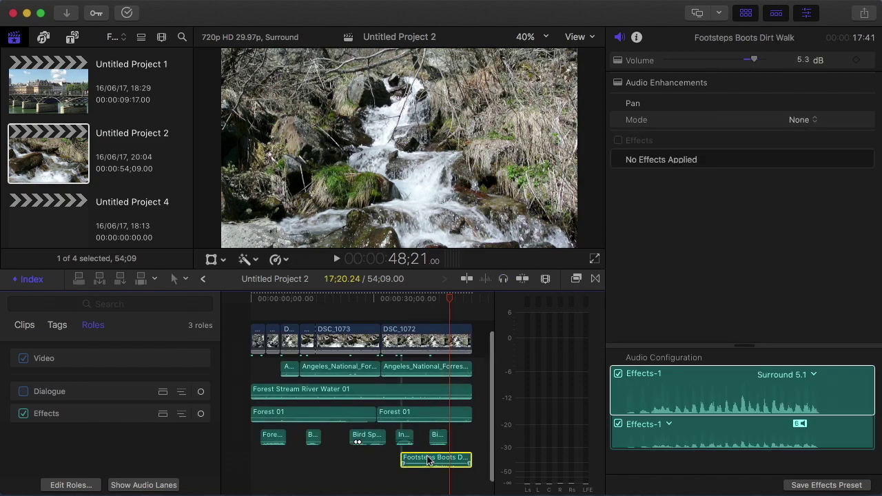
{"action": "left_click_drag", "start_coordinate": [435, 306], "coordinate": [408, 302]}
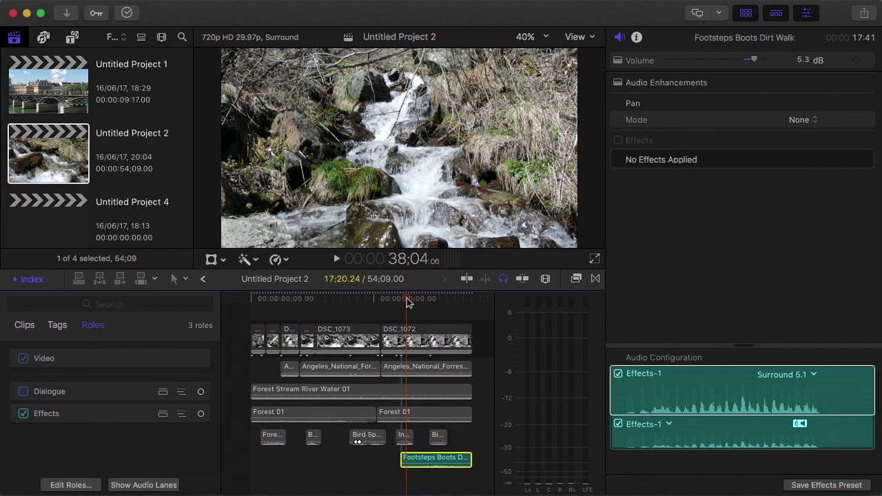
{"action": "key", "text": "space"}
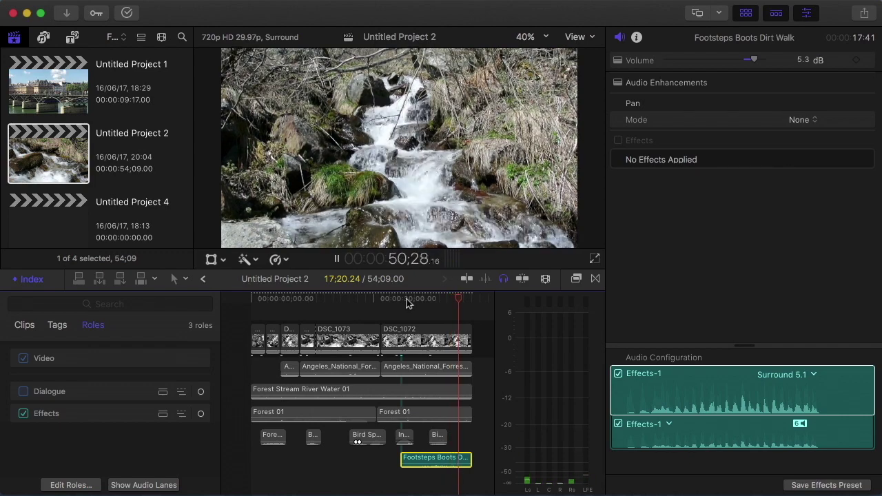
{"action": "key", "text": "space"}
Play the unsoloed mix from the project start, showing the surround panners of the second Bird Sparrow and Insect Bee 2 clips during playback
{"action": "key", "text": "Home"}
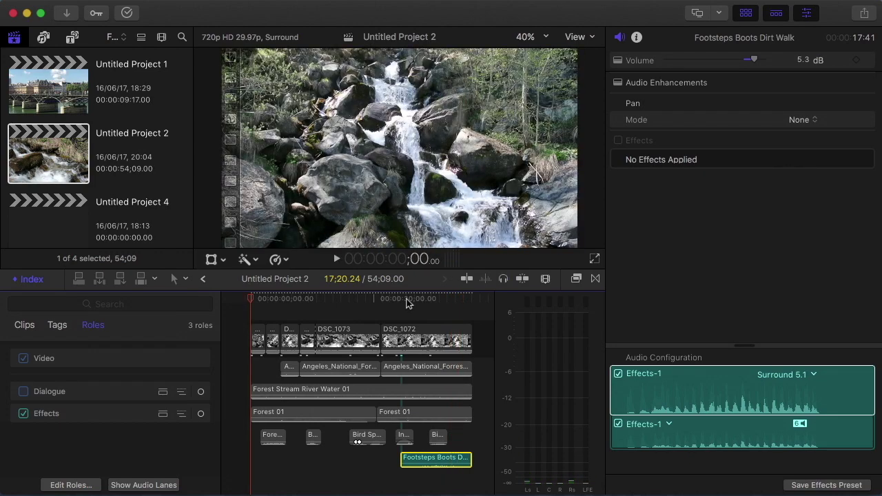
{"action": "left_click", "coordinate": [333, 441]}
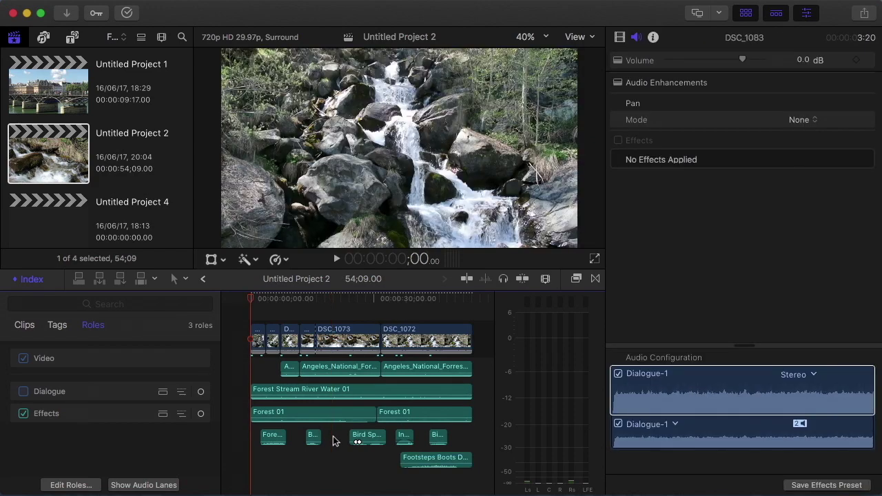
{"action": "key", "text": "space"}
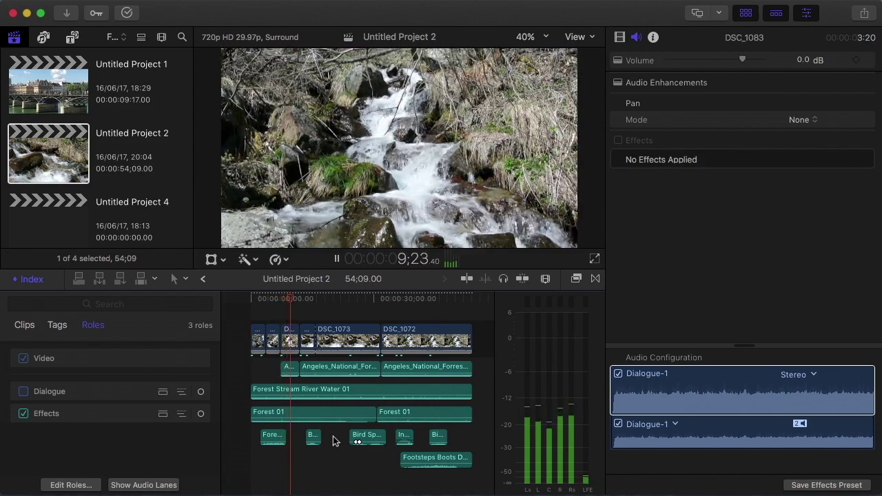
{"action": "left_click", "coordinate": [367, 437]}
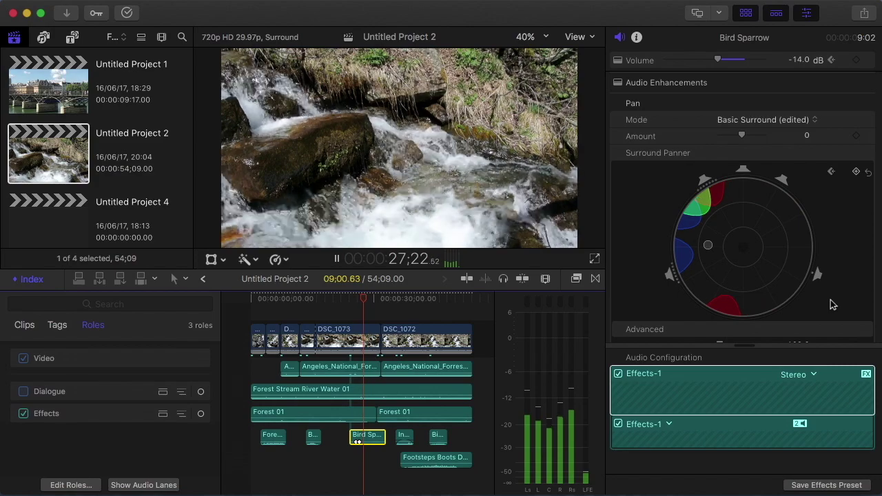
{"action": "left_click", "coordinate": [404, 436]}
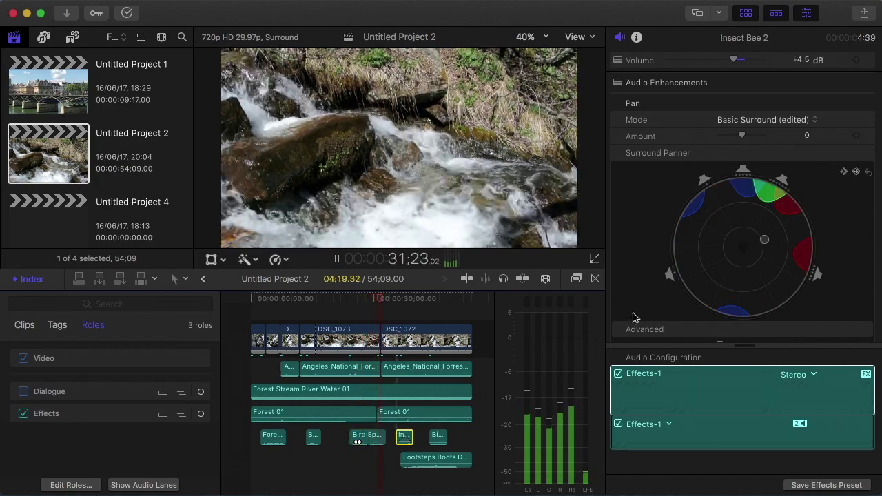